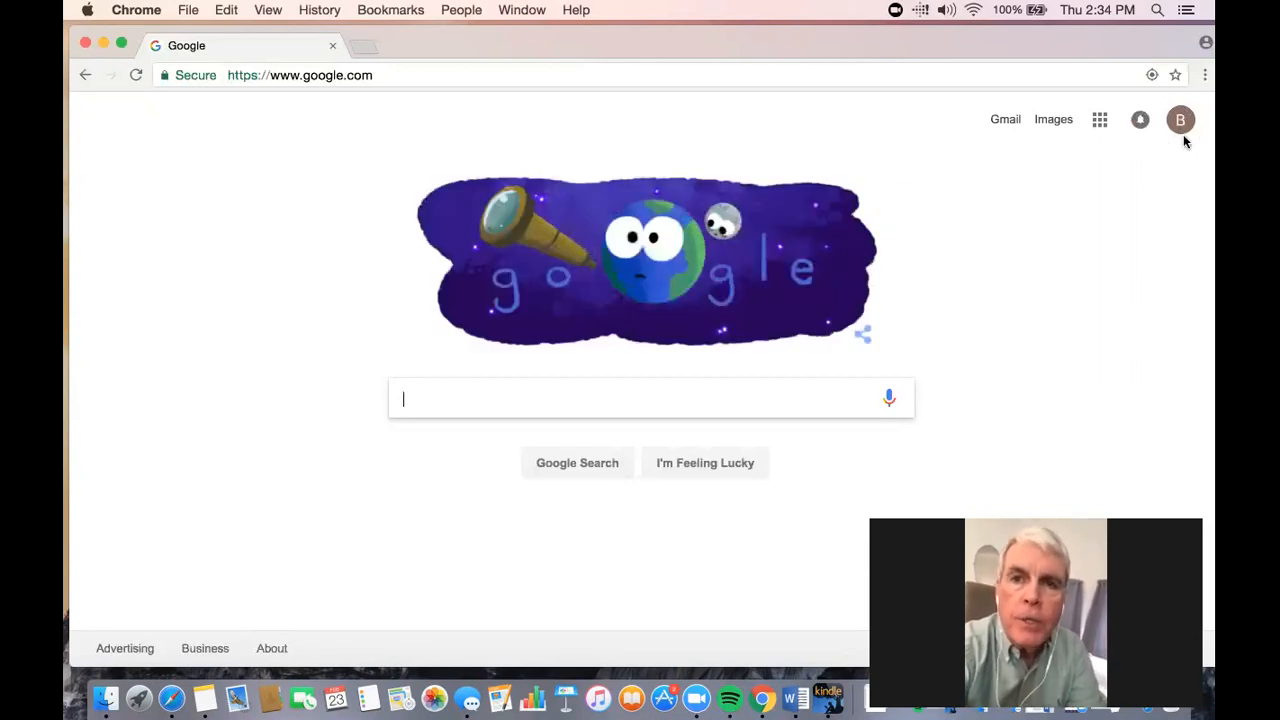
# - Check which Google account is signed in
pyautogui.click(1183, 133)
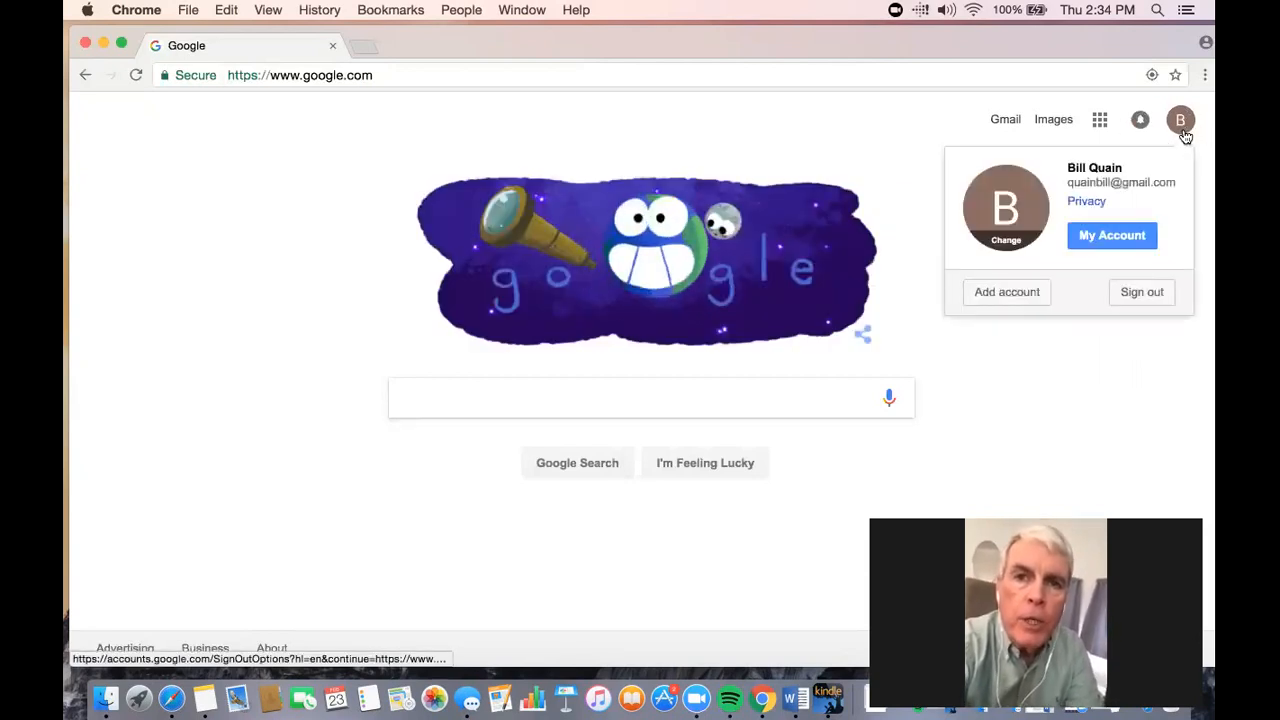
pyautogui.click(1183, 133)
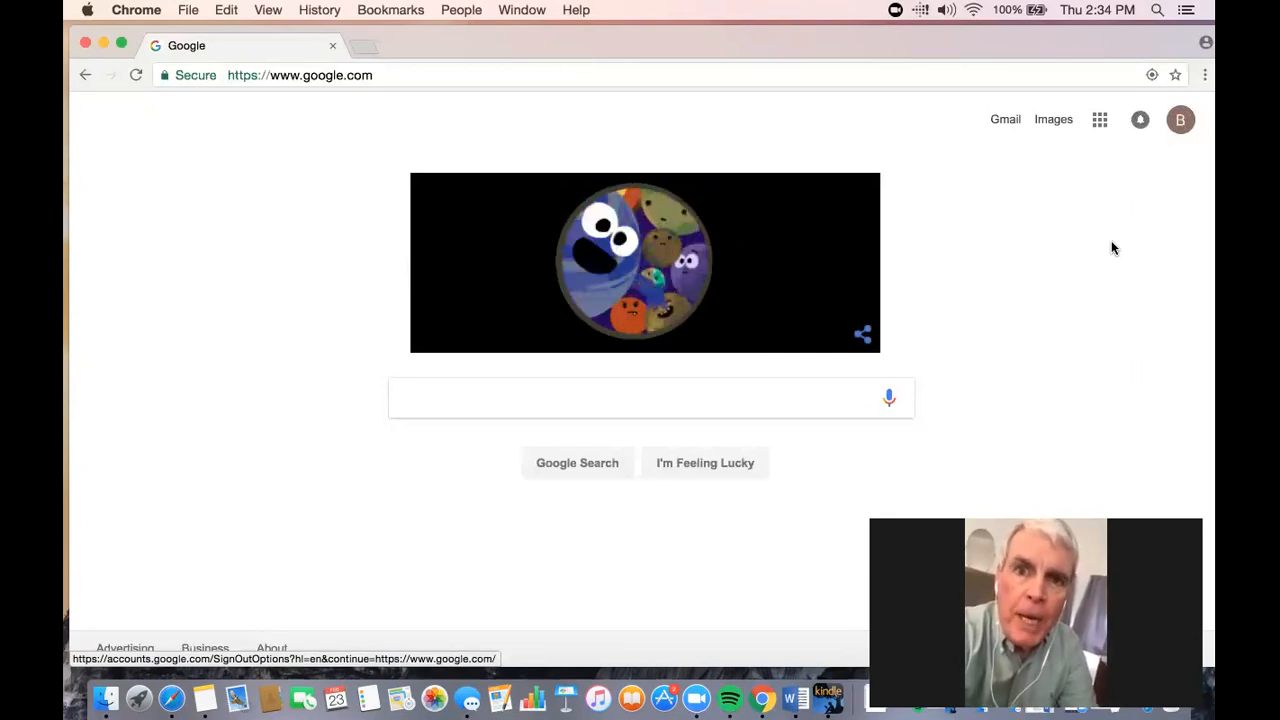
# - Go to sites.google.com/site/ and start creating a new site in classic Sites
pyautogui.click(742, 75)
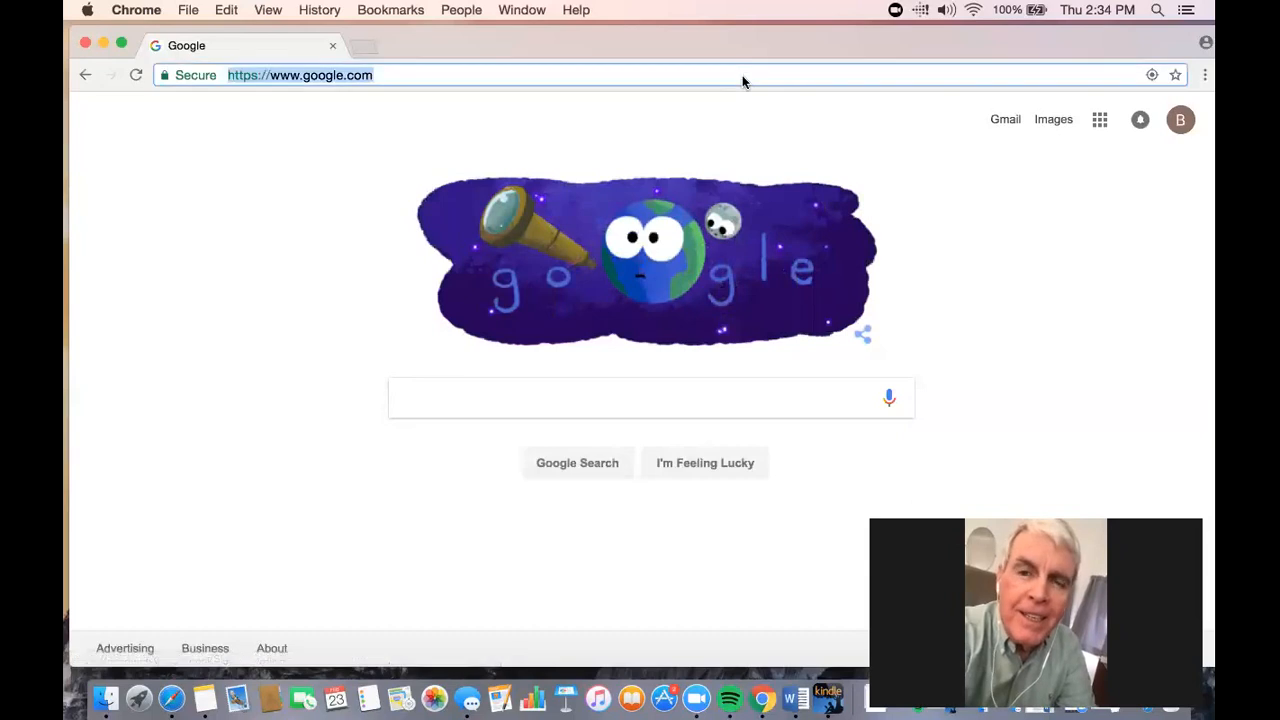
pyautogui.write('sites.goog')
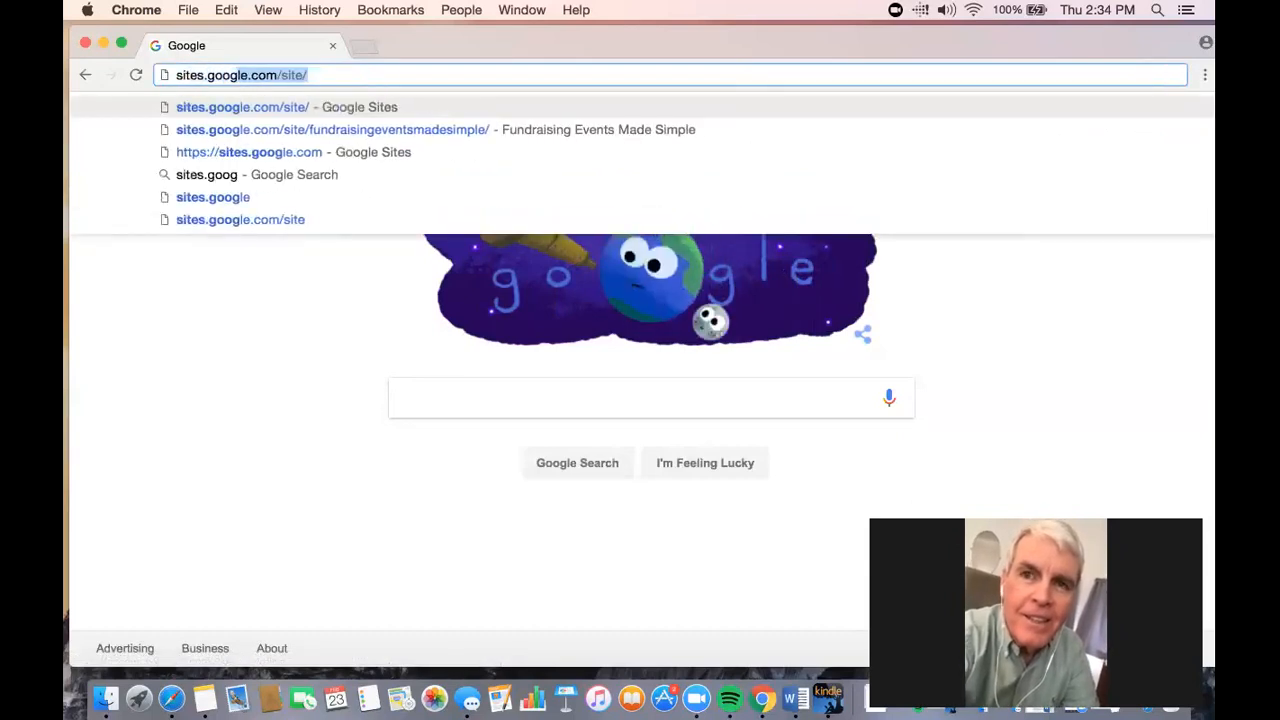
pyautogui.press('Return')
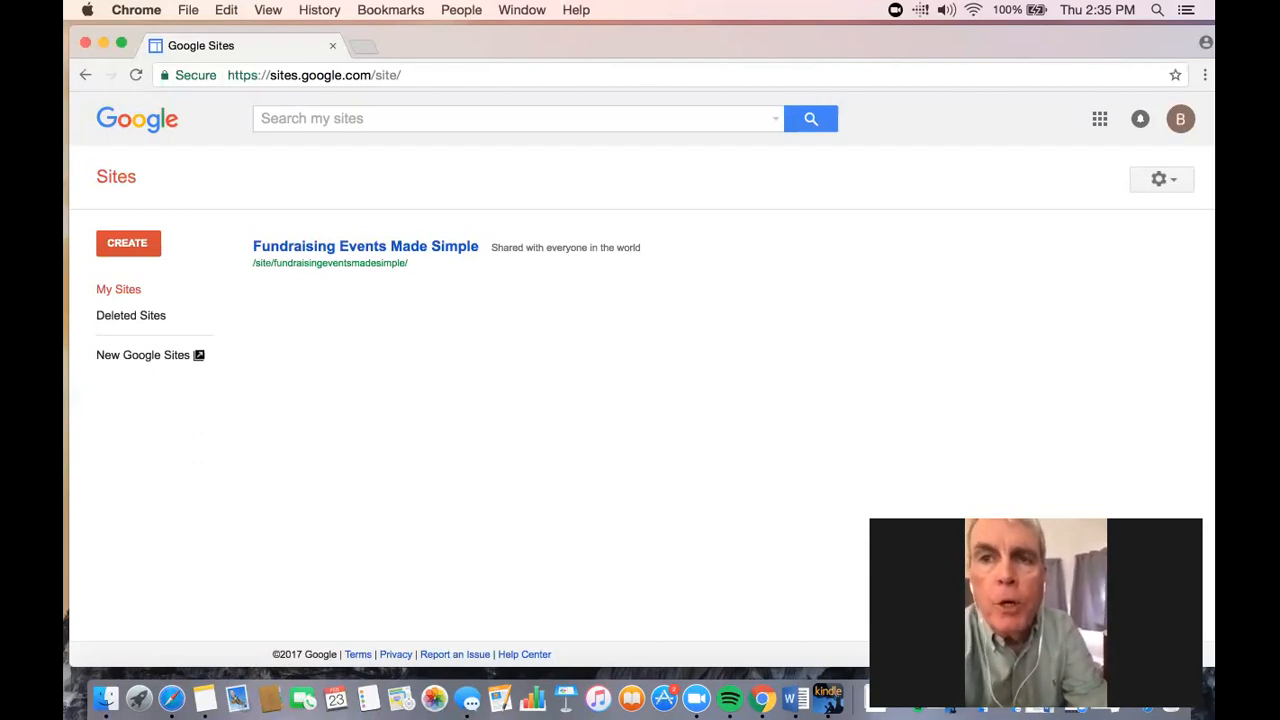
pyautogui.click(151, 245)
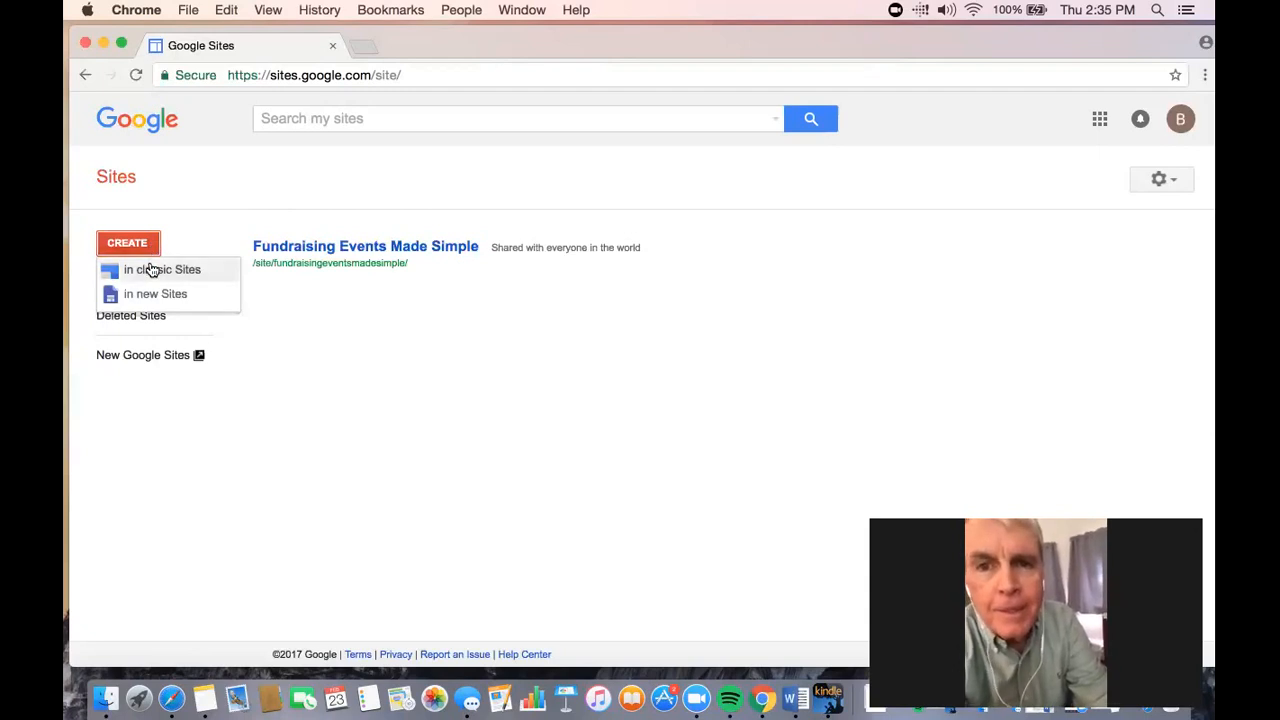
pyautogui.click(151, 270)
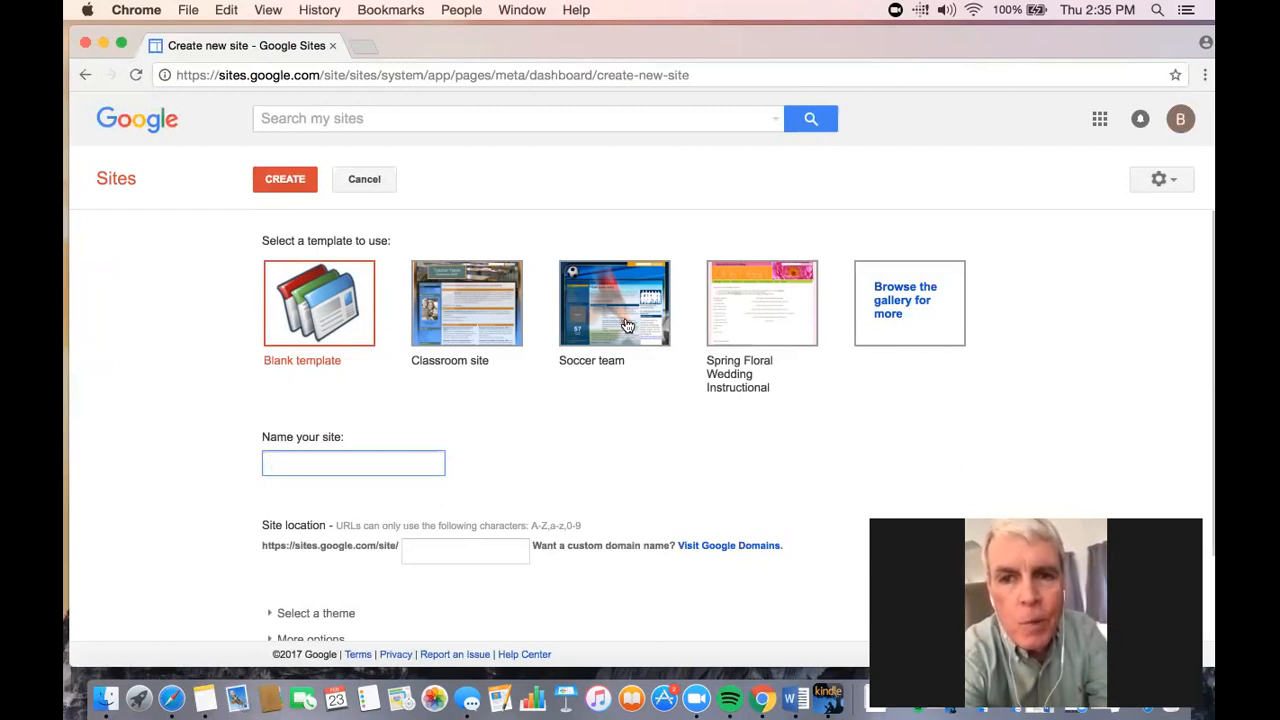
# - Examine the featured site templates in the template gallery and close it without choosing one
pyautogui.click(921, 309)
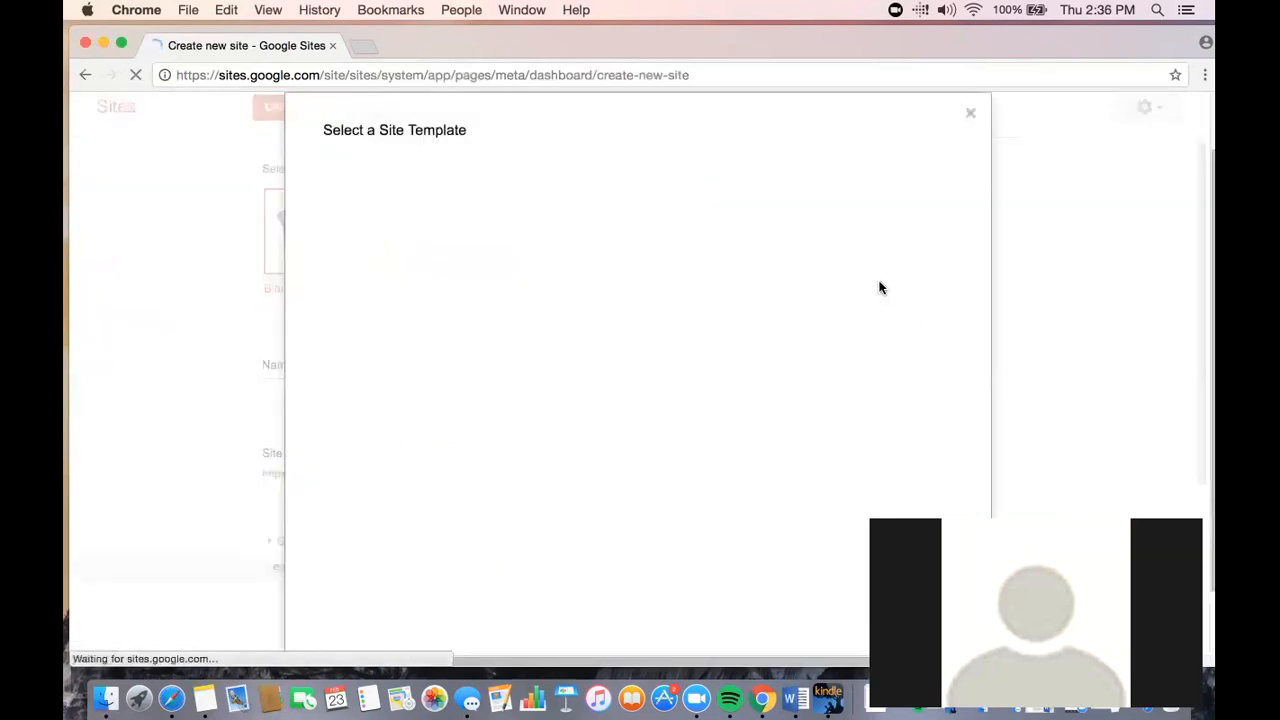
pyautogui.scroll(-5, 705, 230)
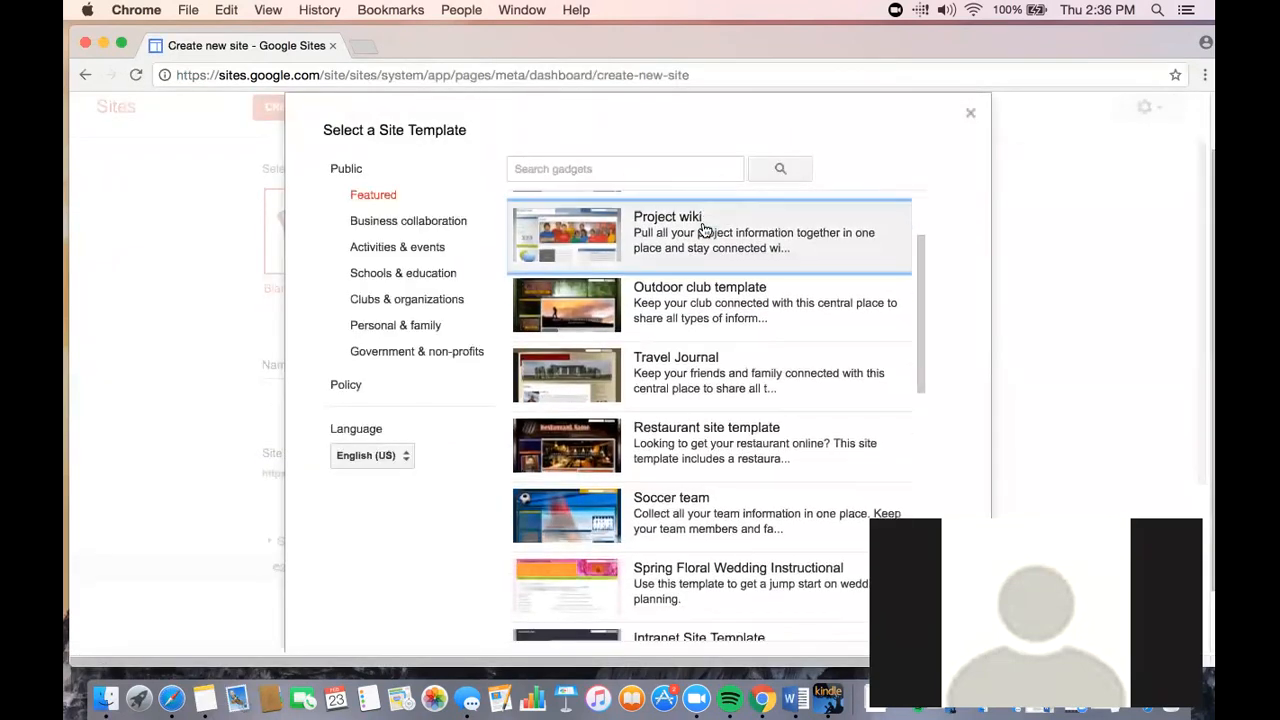
pyautogui.scroll(-10, 705, 230)
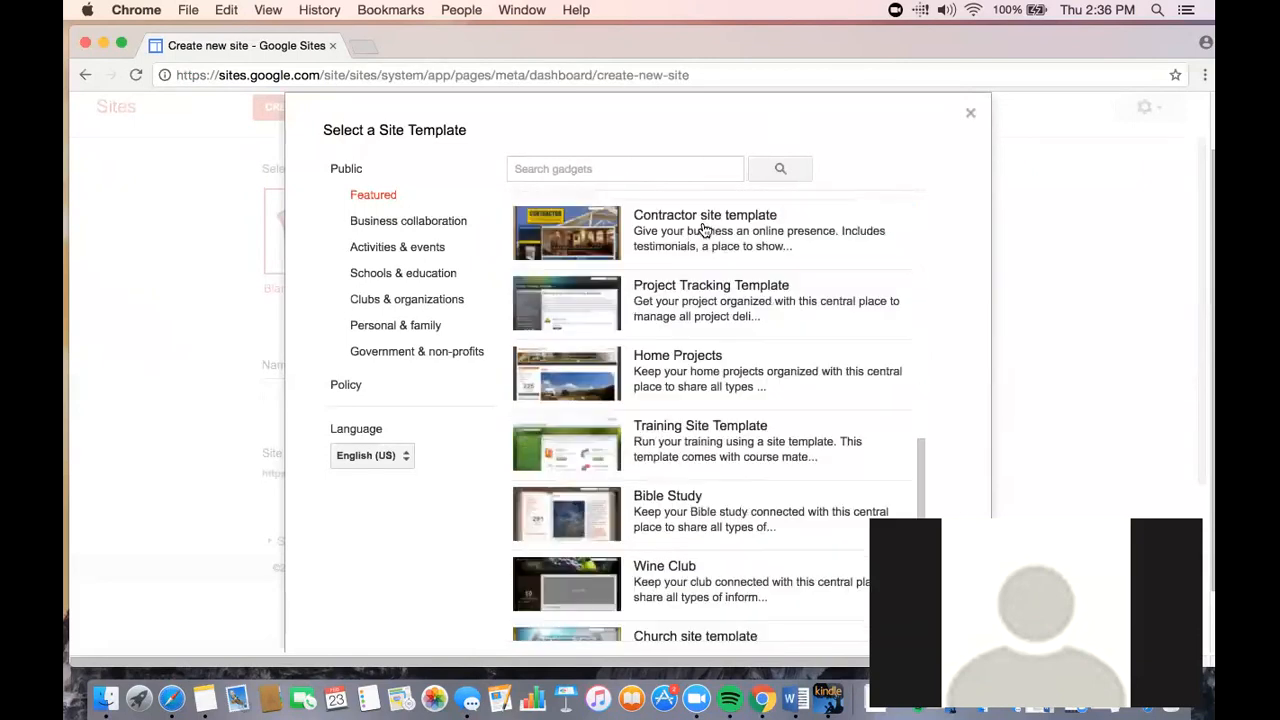
pyautogui.scroll(6, 693, 222)
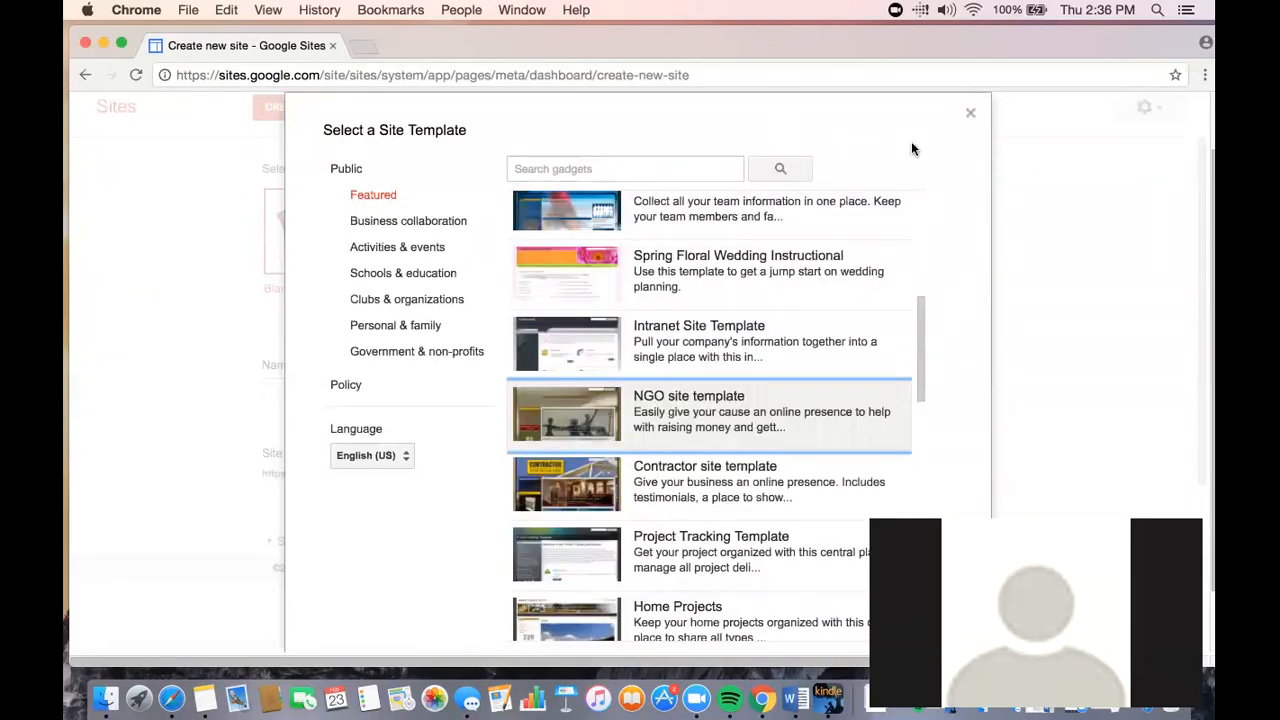
pyautogui.scroll(-4, 714, 382)
pyautogui.scroll(-4, 716, 385)
pyautogui.scroll(-10, 716, 385)
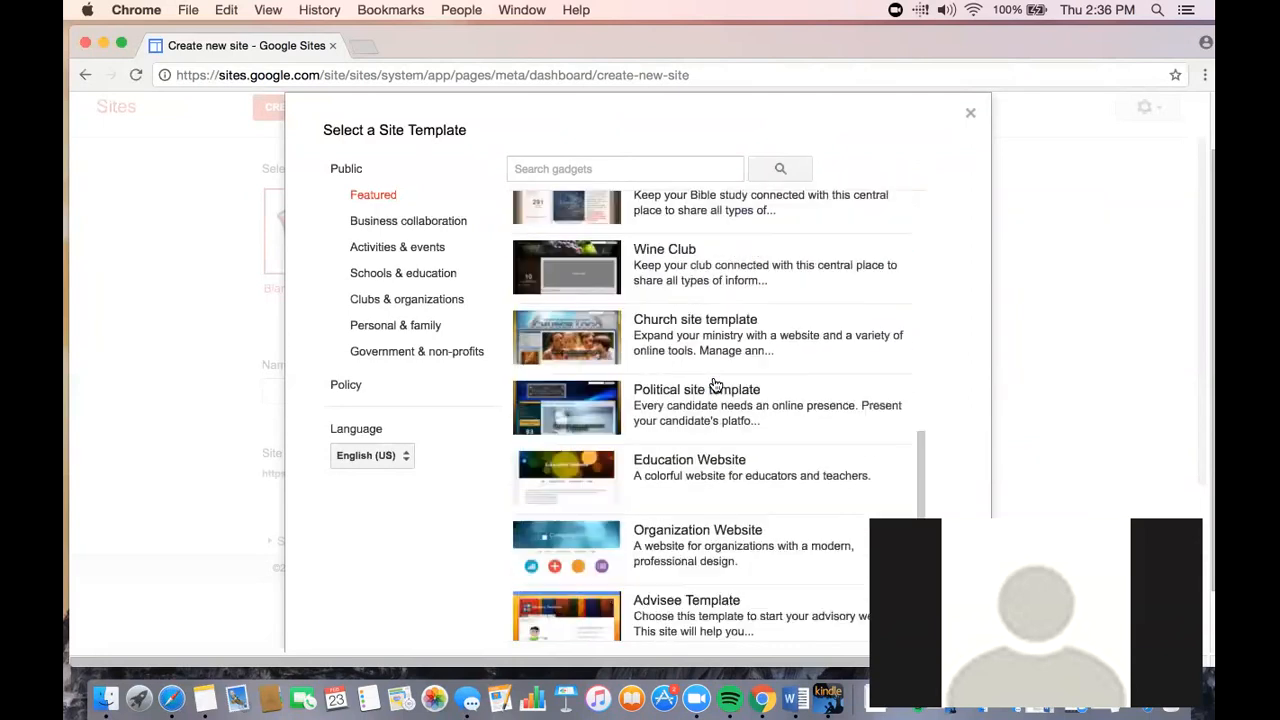
pyautogui.scroll(5, 716, 385)
pyautogui.scroll(-3, 716, 385)
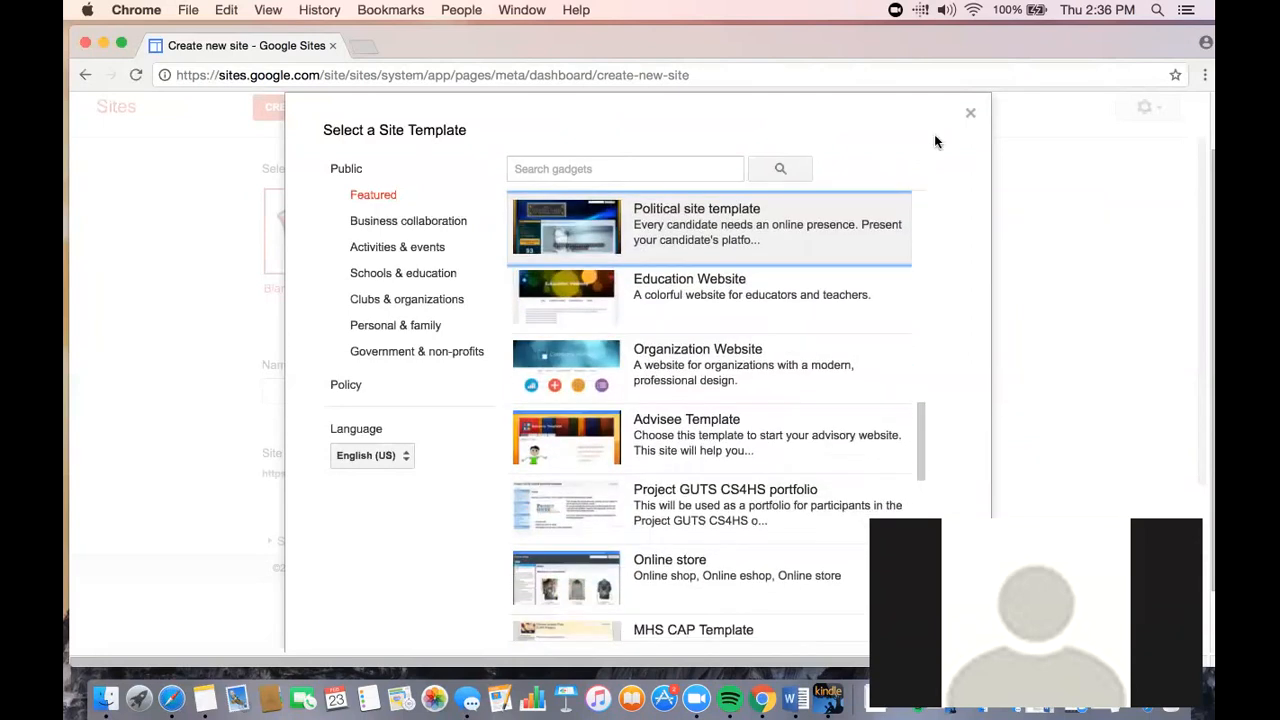
pyautogui.click(970, 113)
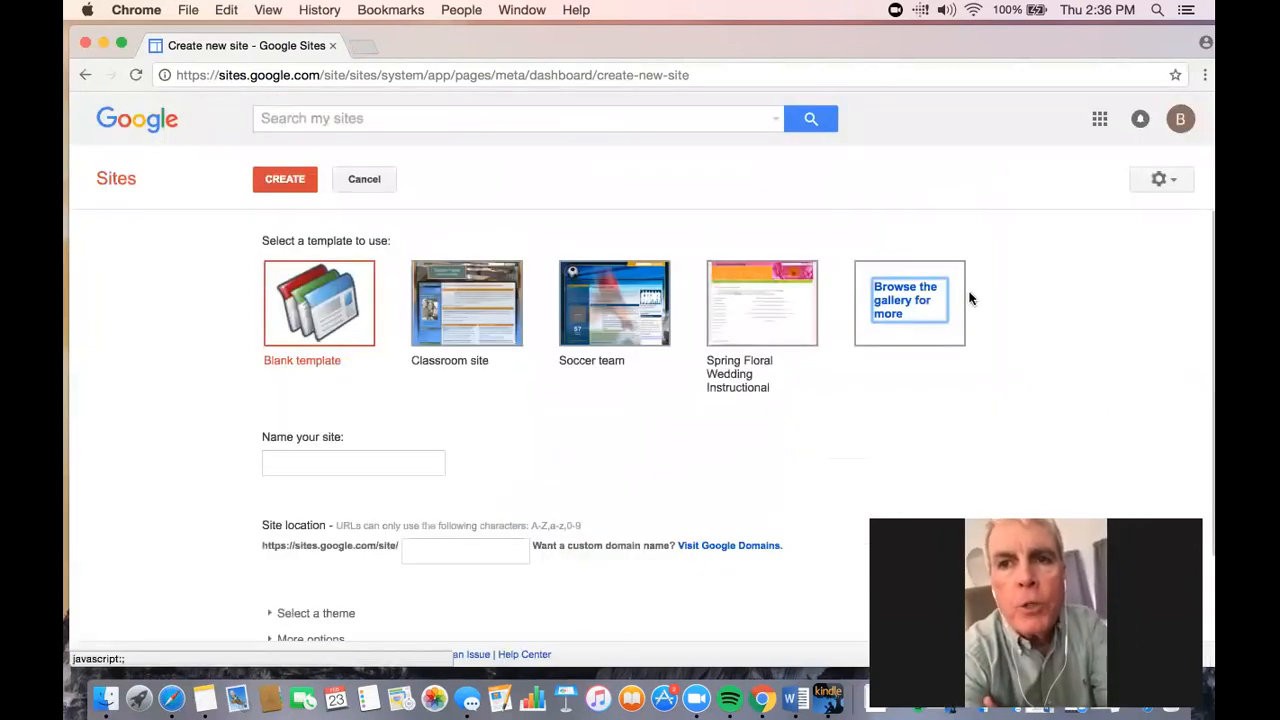
# - Reopen the template gallery, review featured entries such as the NGO site template, and leave without picking any
pyautogui.click(929, 309)
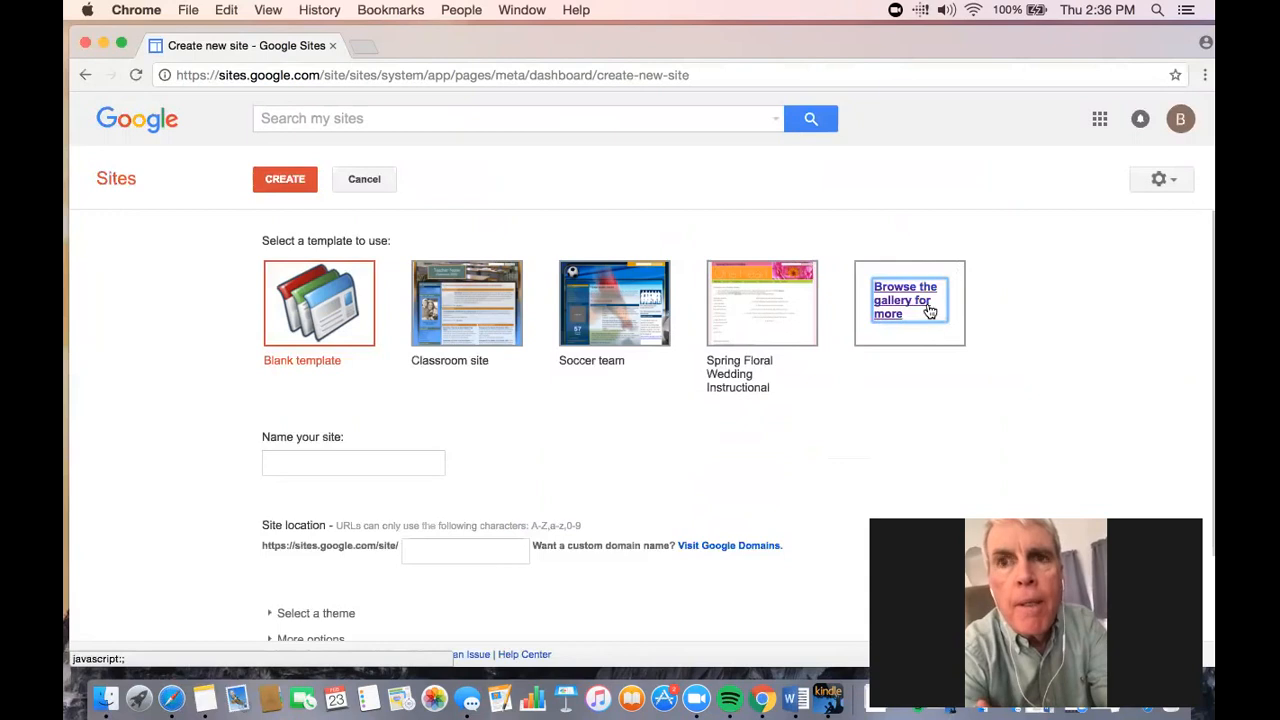
pyautogui.scroll(-8, 760, 280)
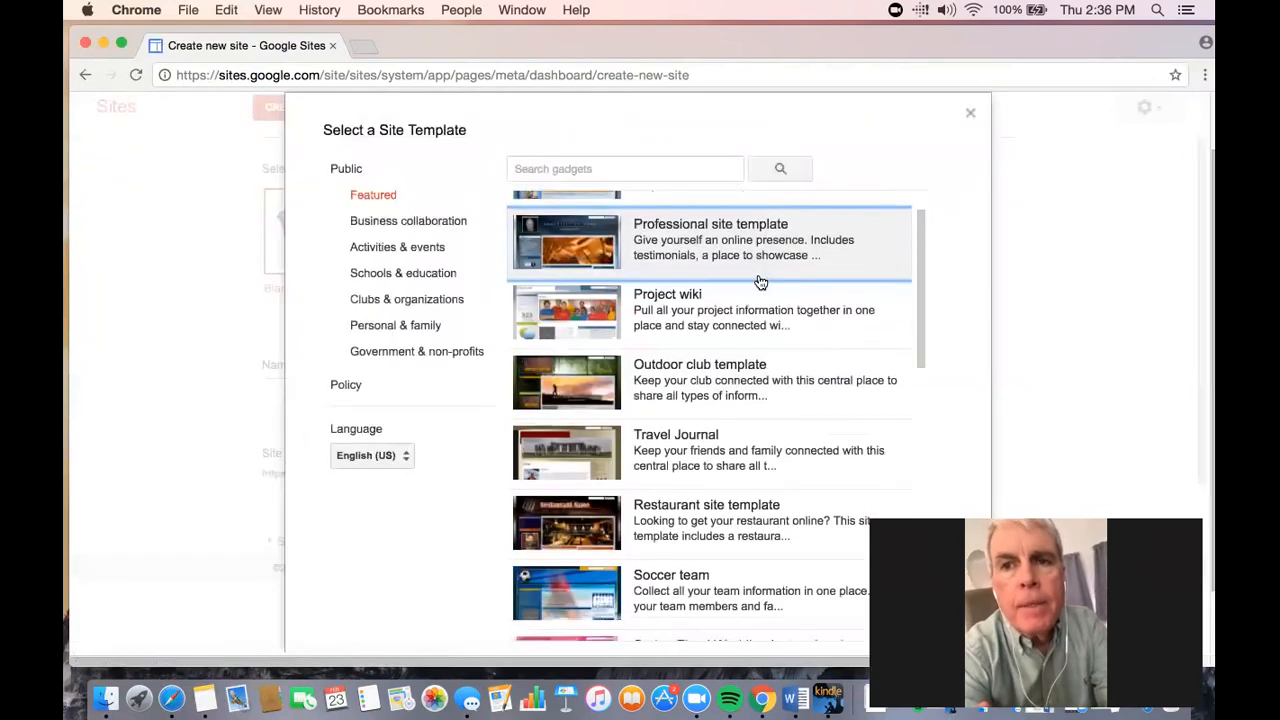
pyautogui.scroll(-5, 760, 289)
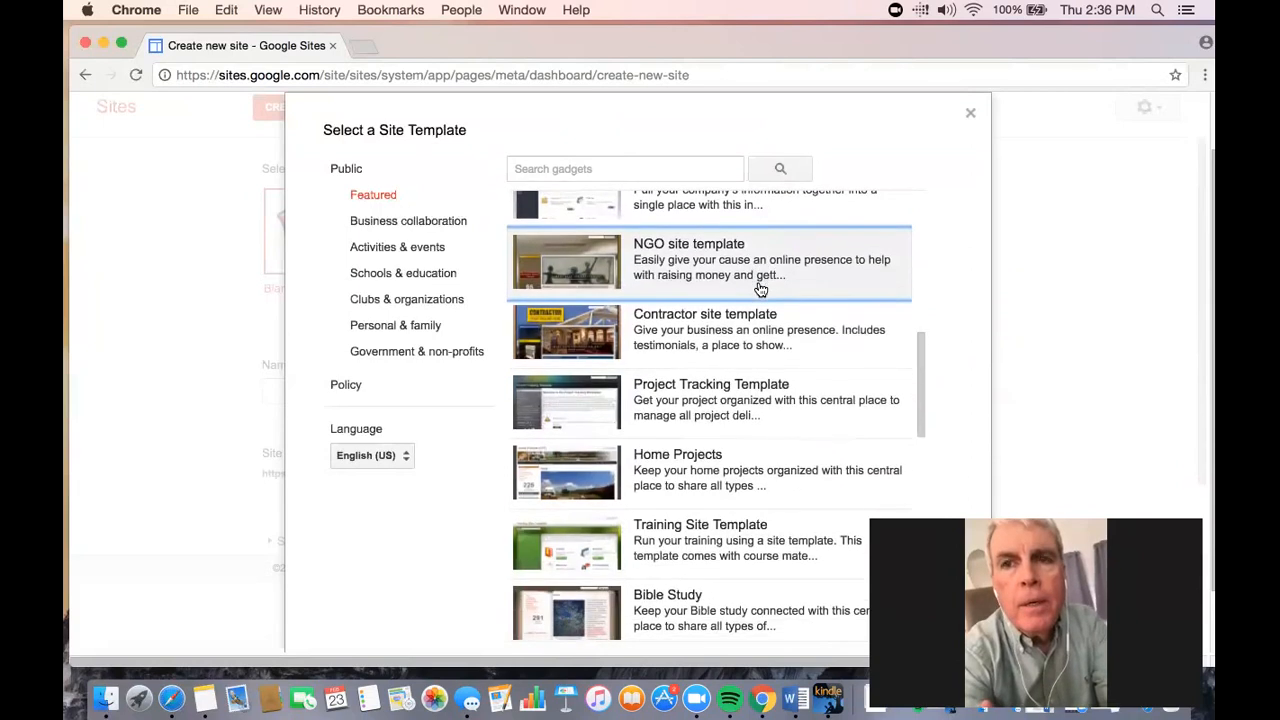
pyautogui.scroll(-6, 760, 289)
pyautogui.scroll(20, 760, 289)
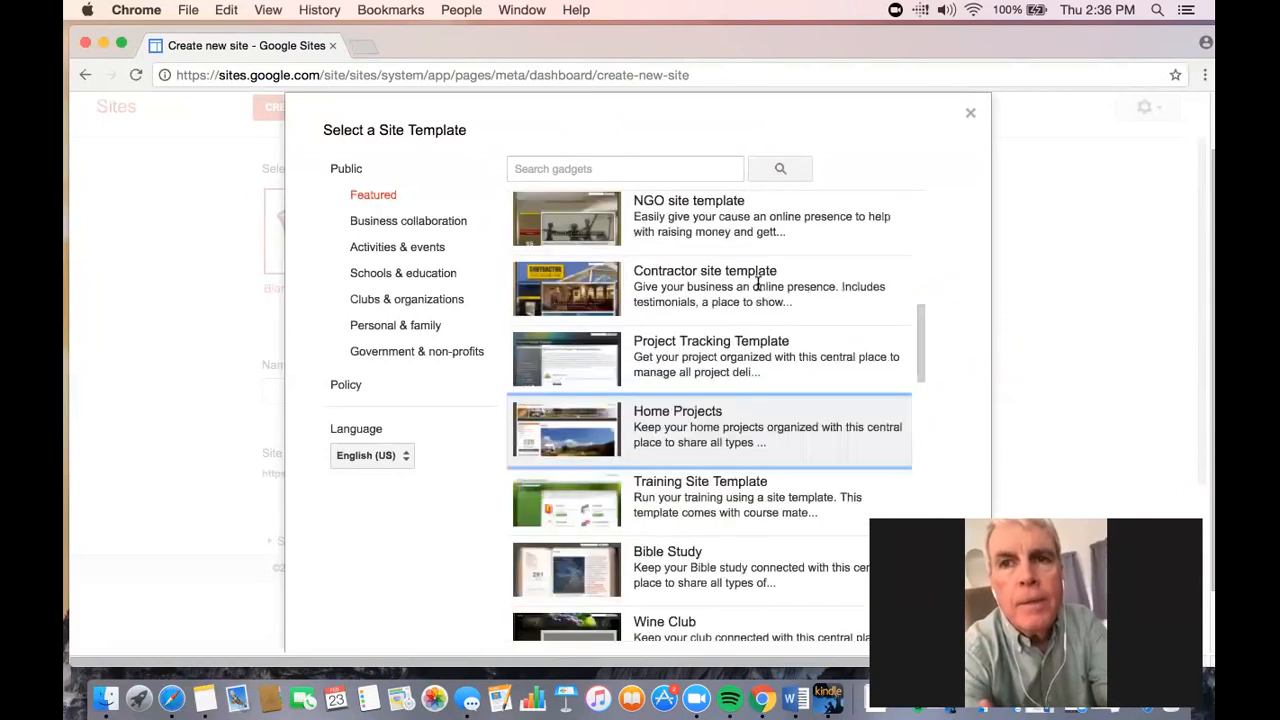
pyautogui.scroll(2, 760, 289)
pyautogui.scroll(-7, 760, 289)
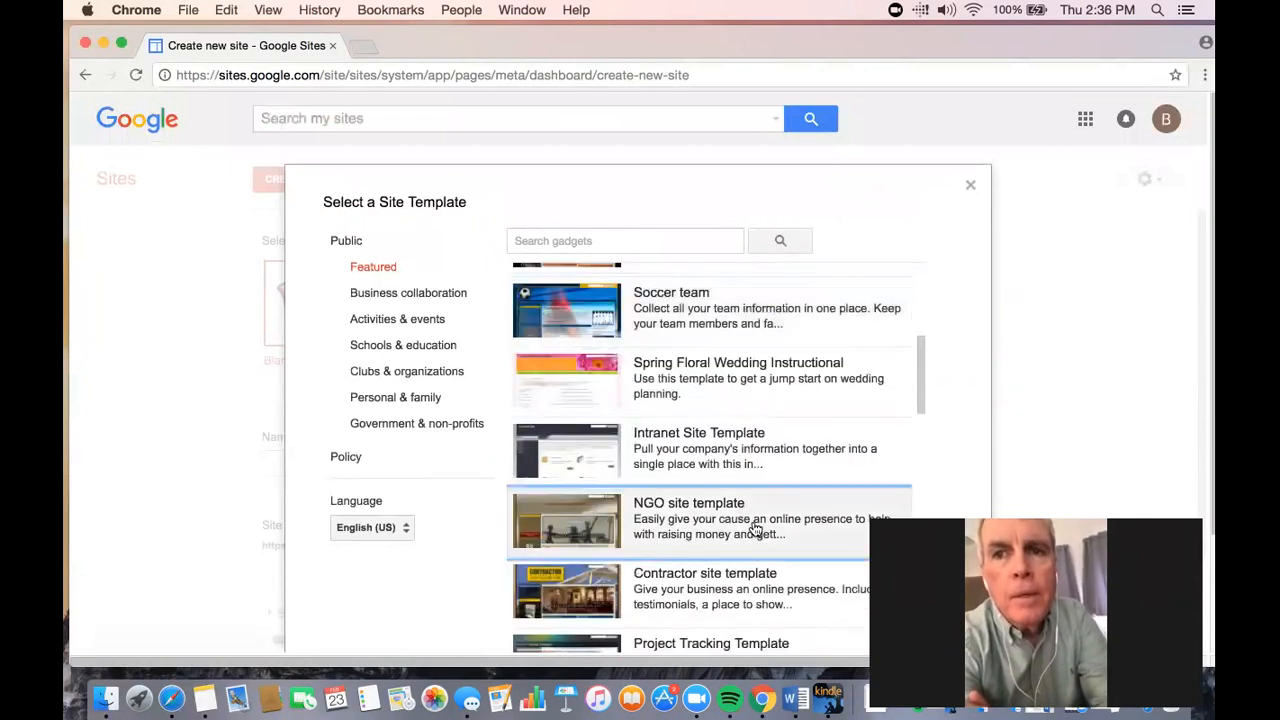
pyautogui.scroll(-1, 762, 521)
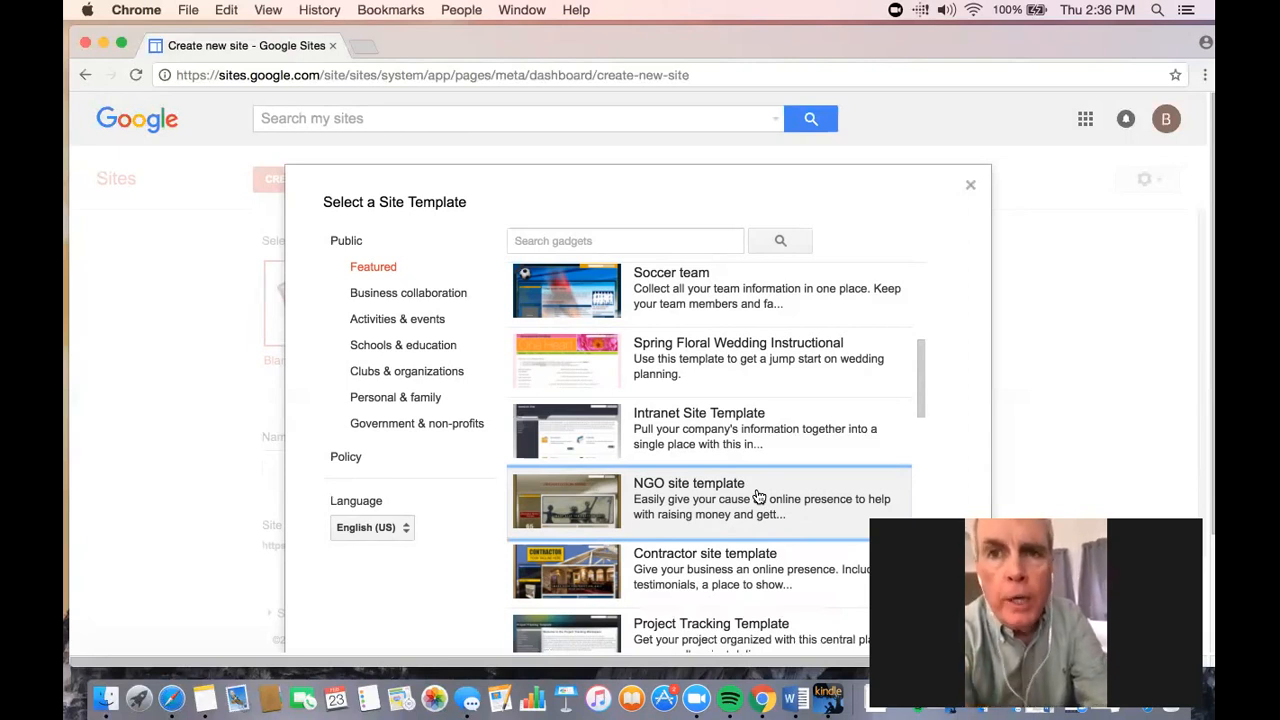
pyautogui.scroll(8, 760, 497)
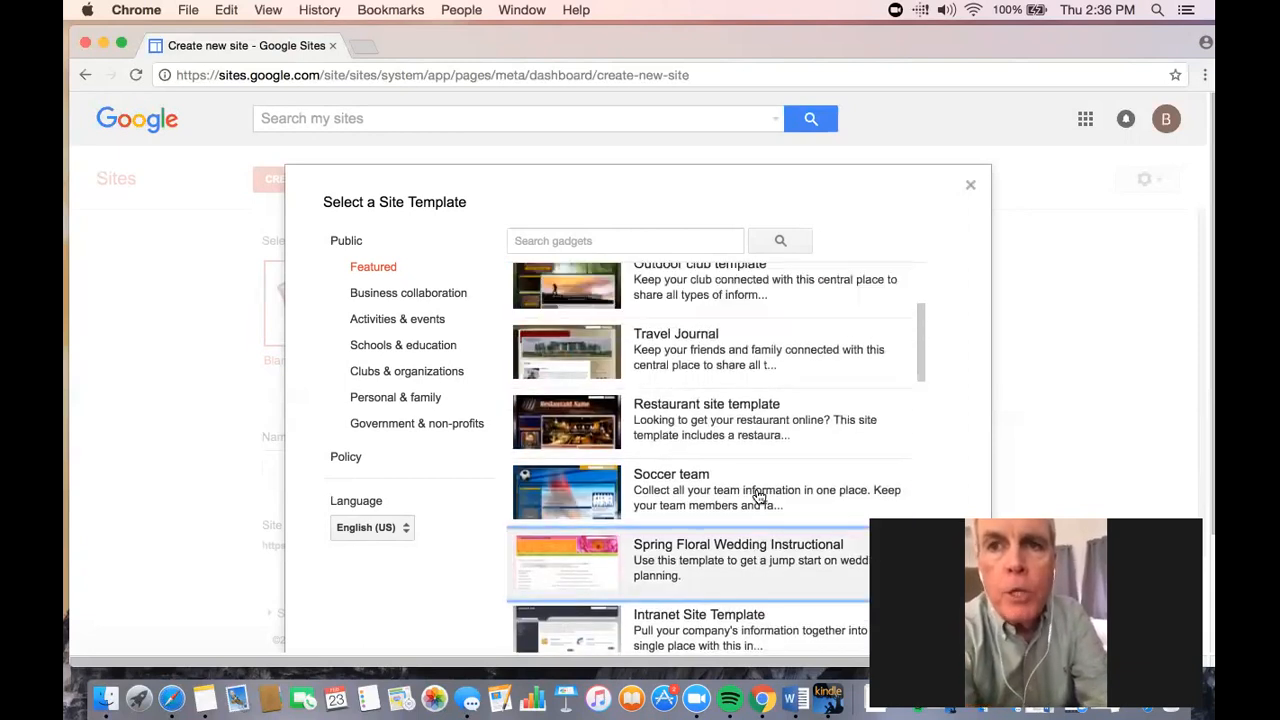
pyautogui.click(970, 188)
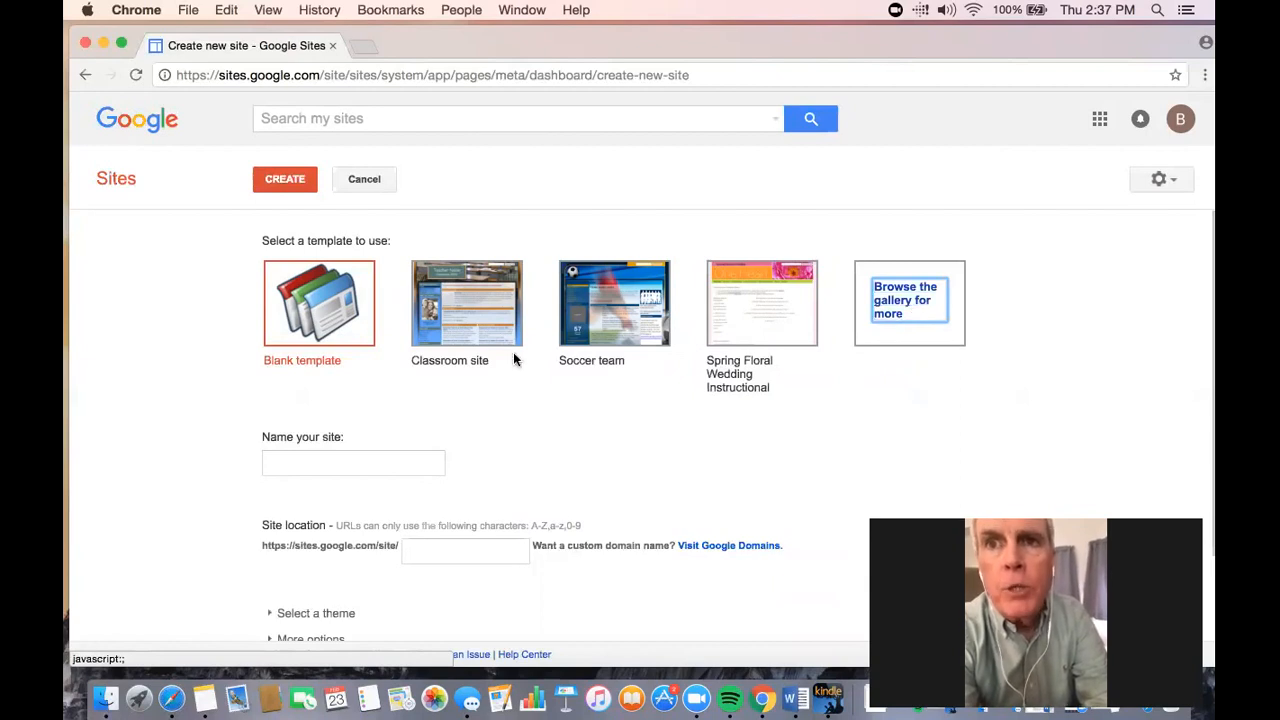
# - Choose the Blank template and name the site "My First Event Google Site"
pyautogui.click(366, 334)
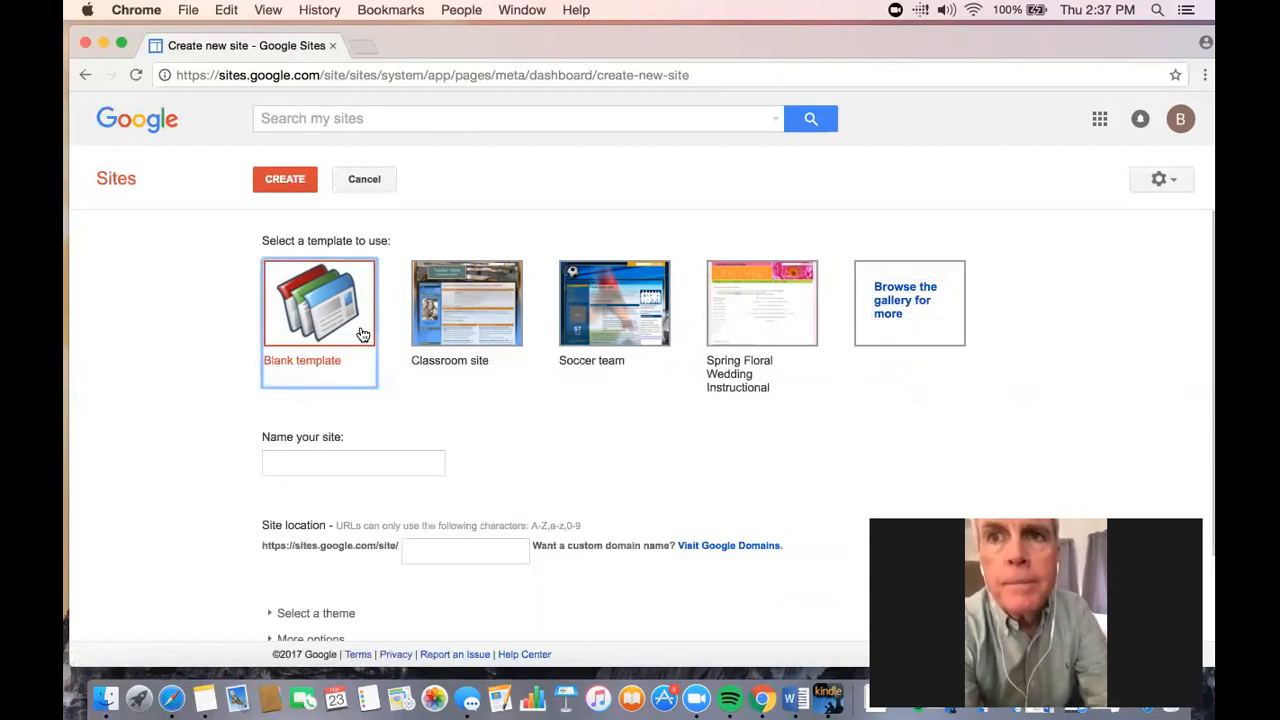
pyautogui.click(362, 472)
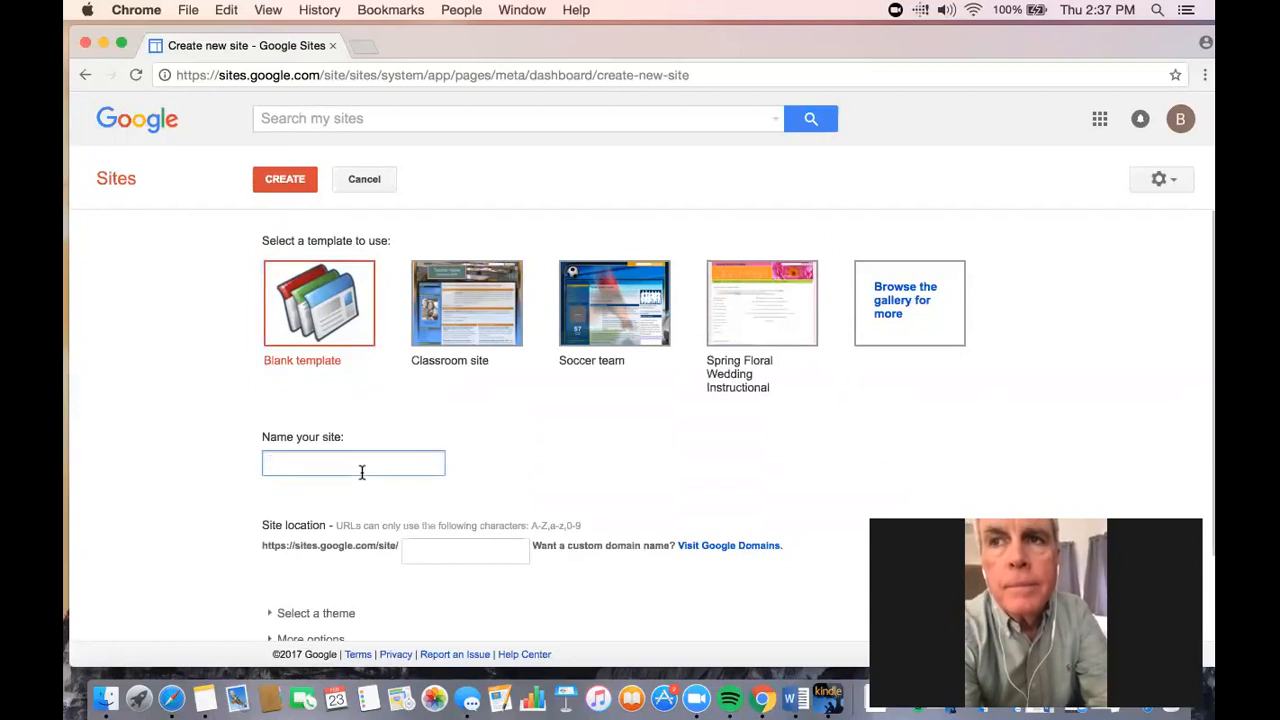
pyautogui.write('MY F')
pyautogui.write('irst')
pyautogui.press('BackSpace')
pyautogui.press('BackSpace')
pyautogui.press('BackSpace')
pyautogui.press('BackSpace')
pyautogui.press('BackSpace')
pyautogui.press('BackSpace')
pyautogui.press('BackSpace')
pyautogui.write('y Girst')
pyautogui.press('BackSpace')
pyautogui.press('BackSpace')
pyautogui.press('BackSpace')
pyautogui.press('BackSpace')
pyautogui.press('BackSpace')
pyautogui.write('First Event Google Site')
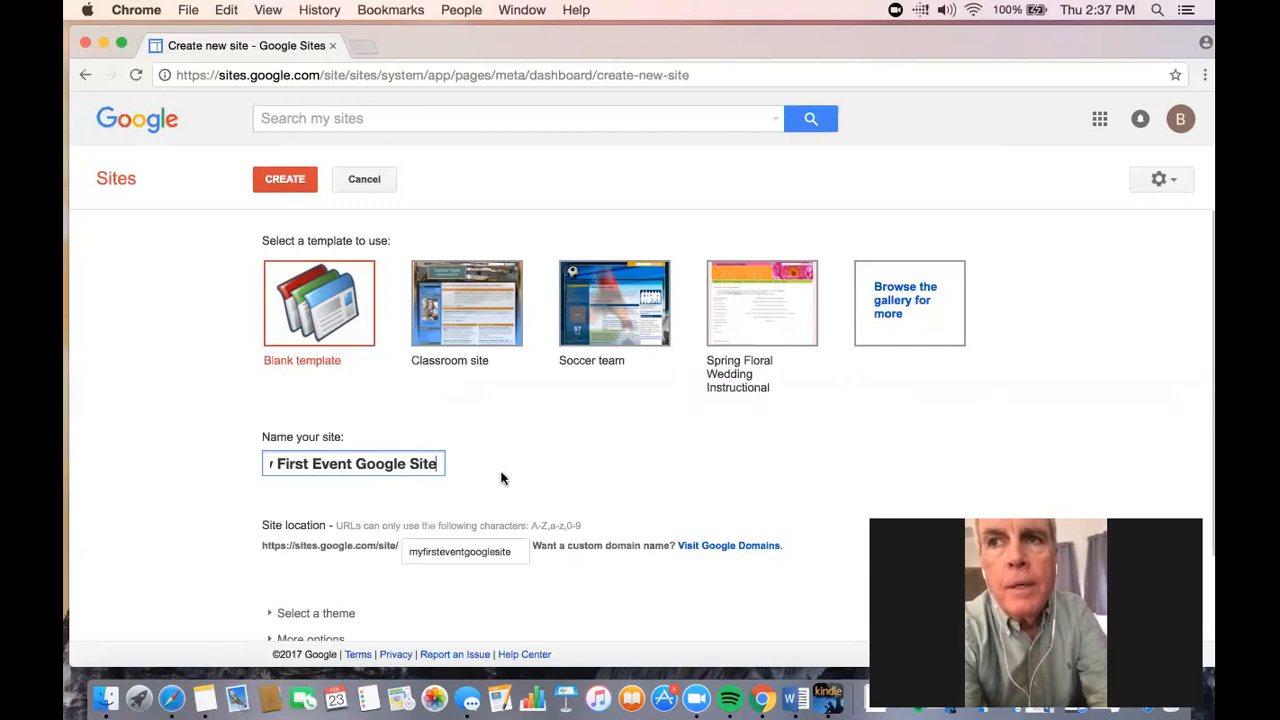
# - Expand the theme choices and select the Simple theme for the site
pyautogui.scroll(-2, 580, 460)
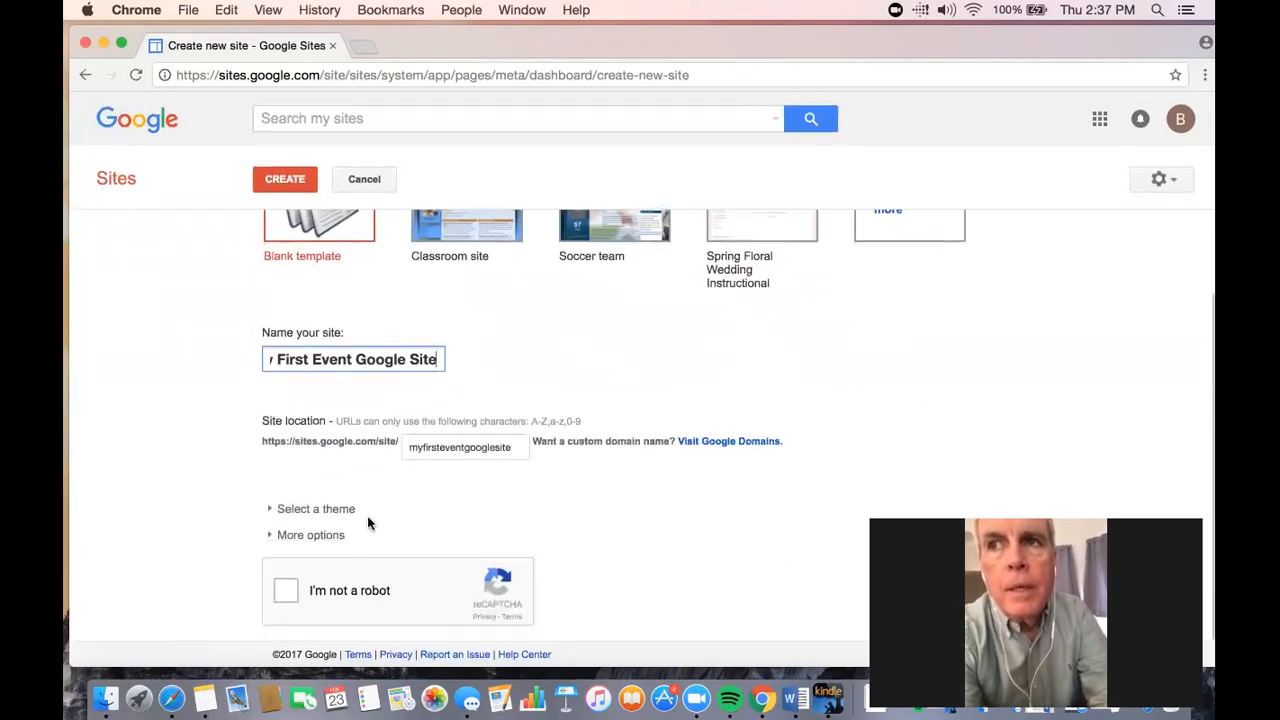
pyautogui.scroll(1, 591, 528)
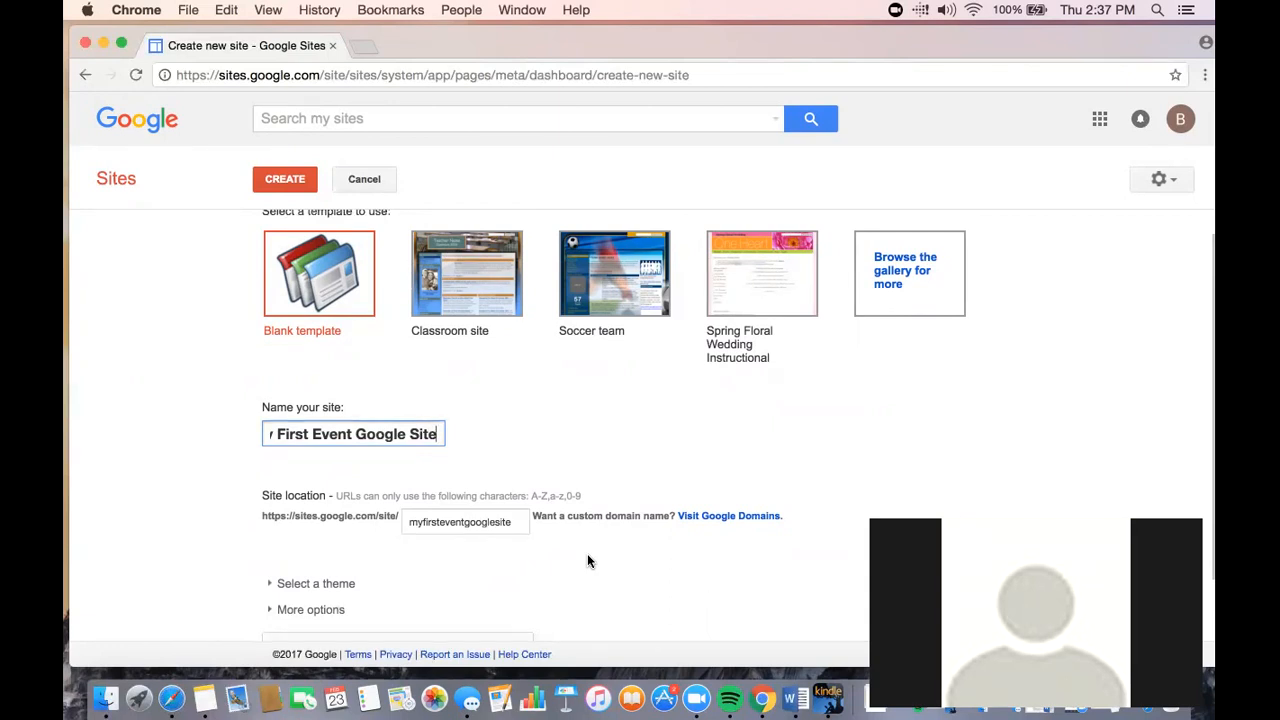
pyautogui.scroll(-1, 587, 554)
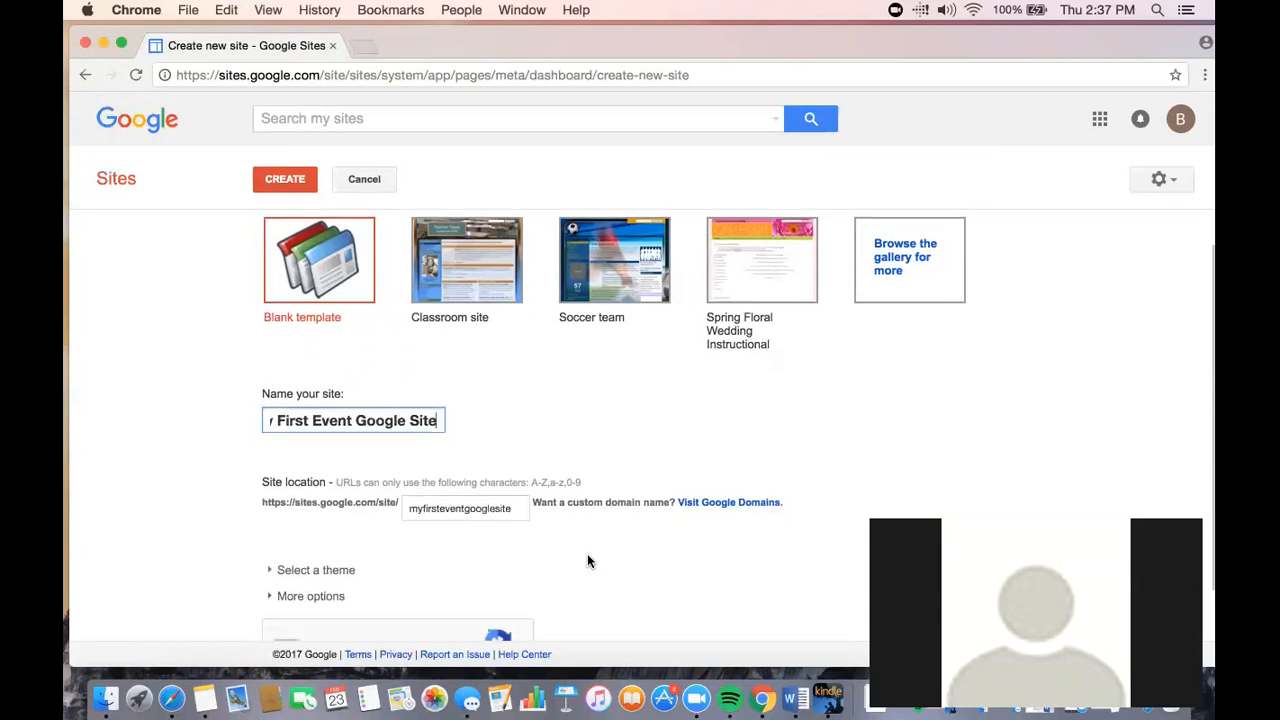
pyautogui.scroll(-4, 588, 561)
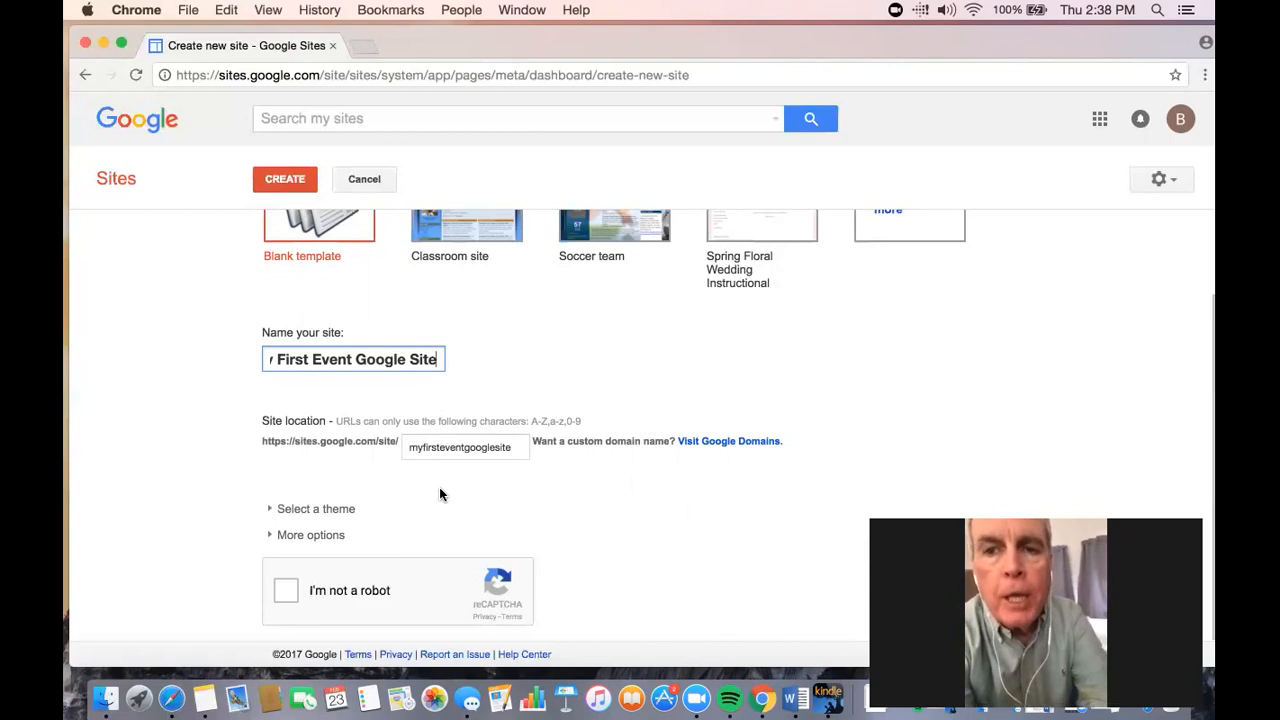
pyautogui.click(340, 507)
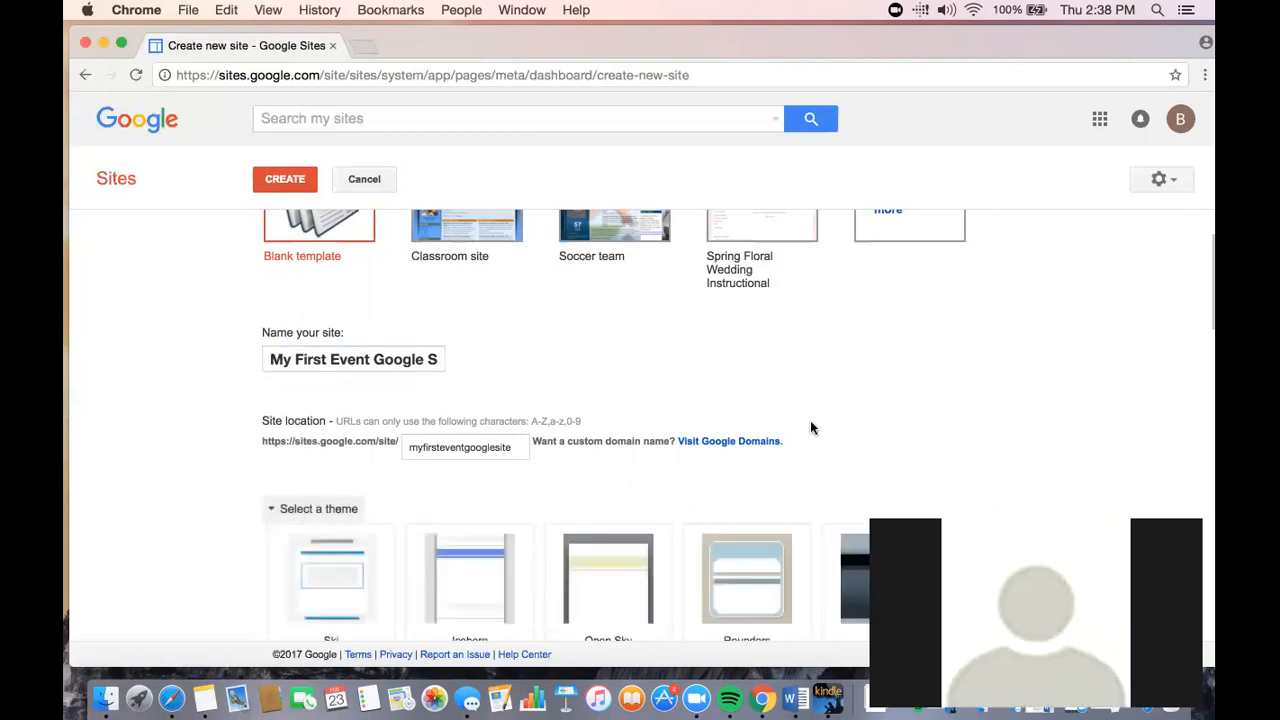
pyautogui.scroll(-3, 810, 428)
pyautogui.scroll(-4, 810, 428)
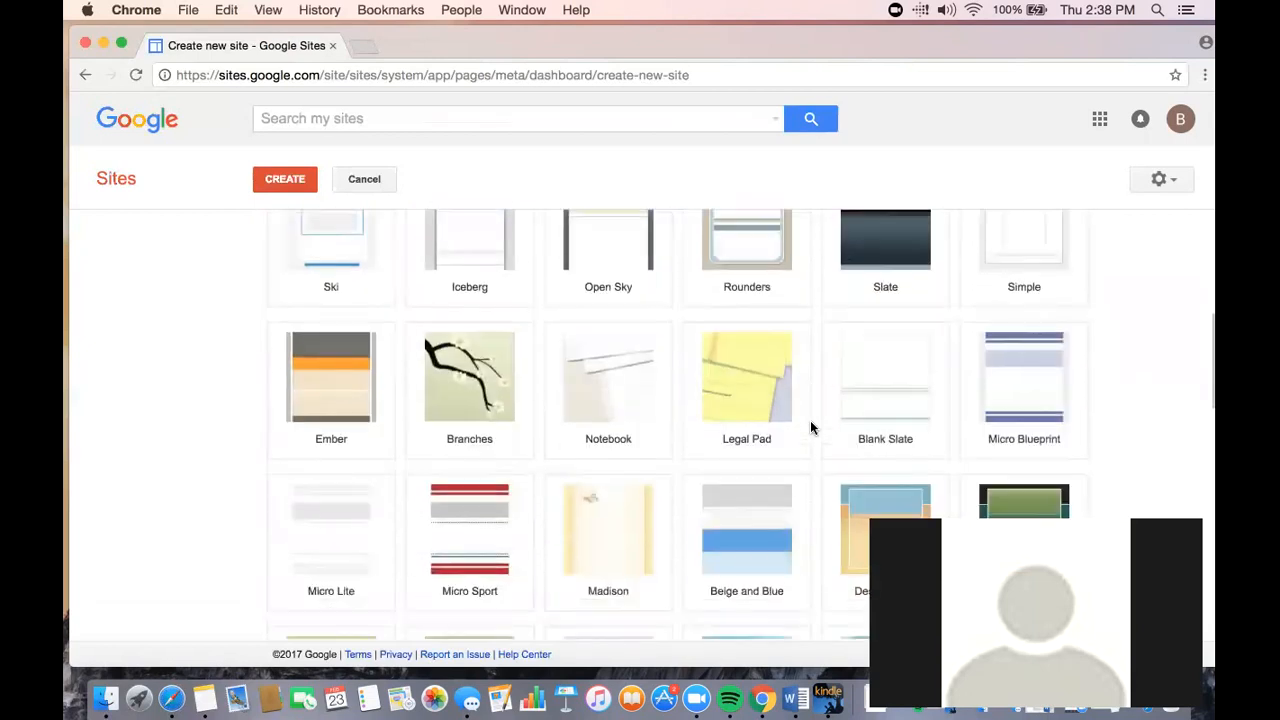
pyautogui.click(1016, 268)
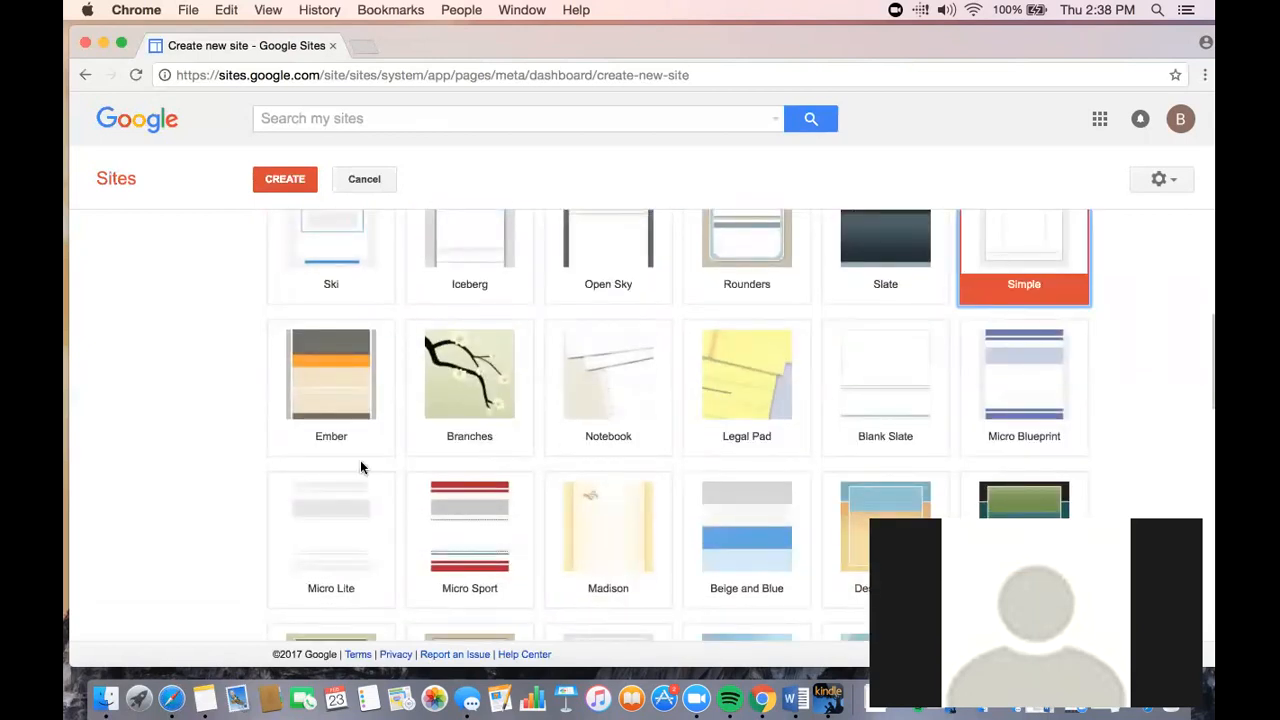
# - Complete the "I'm not a robot" check and try to create the site
pyautogui.scroll(-10, 500, 396)
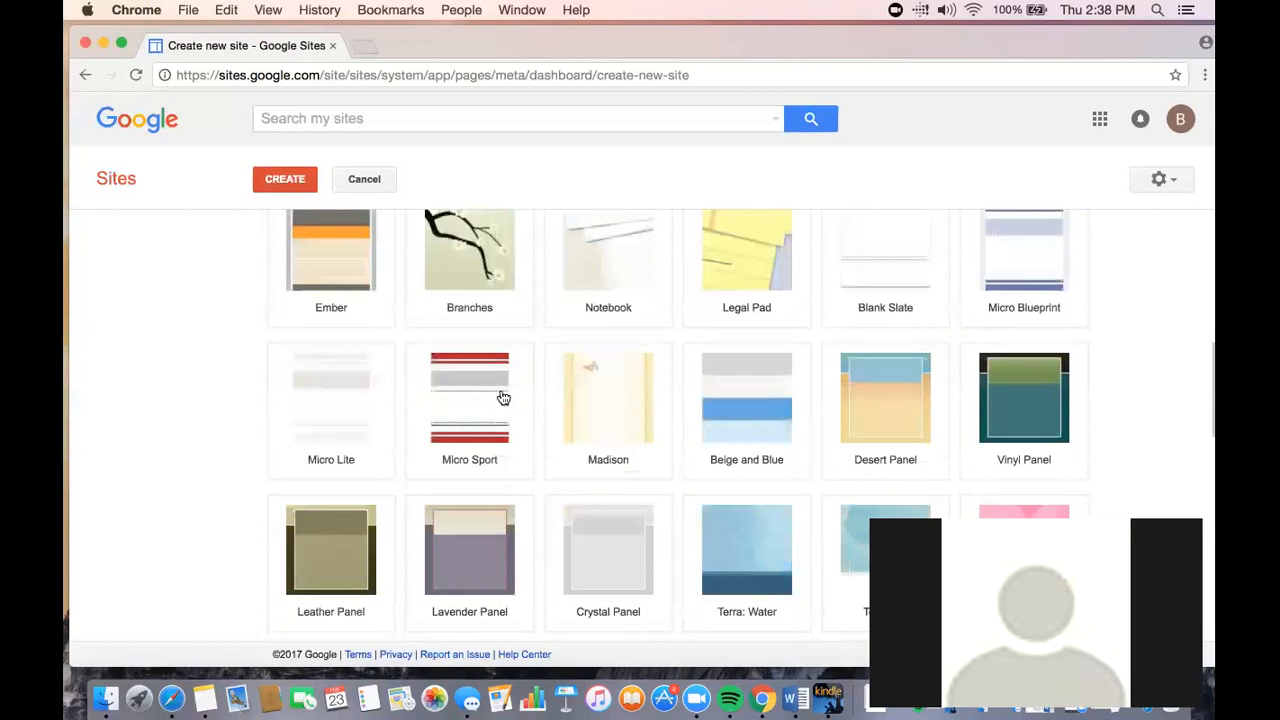
pyautogui.scroll(-6, 503, 398)
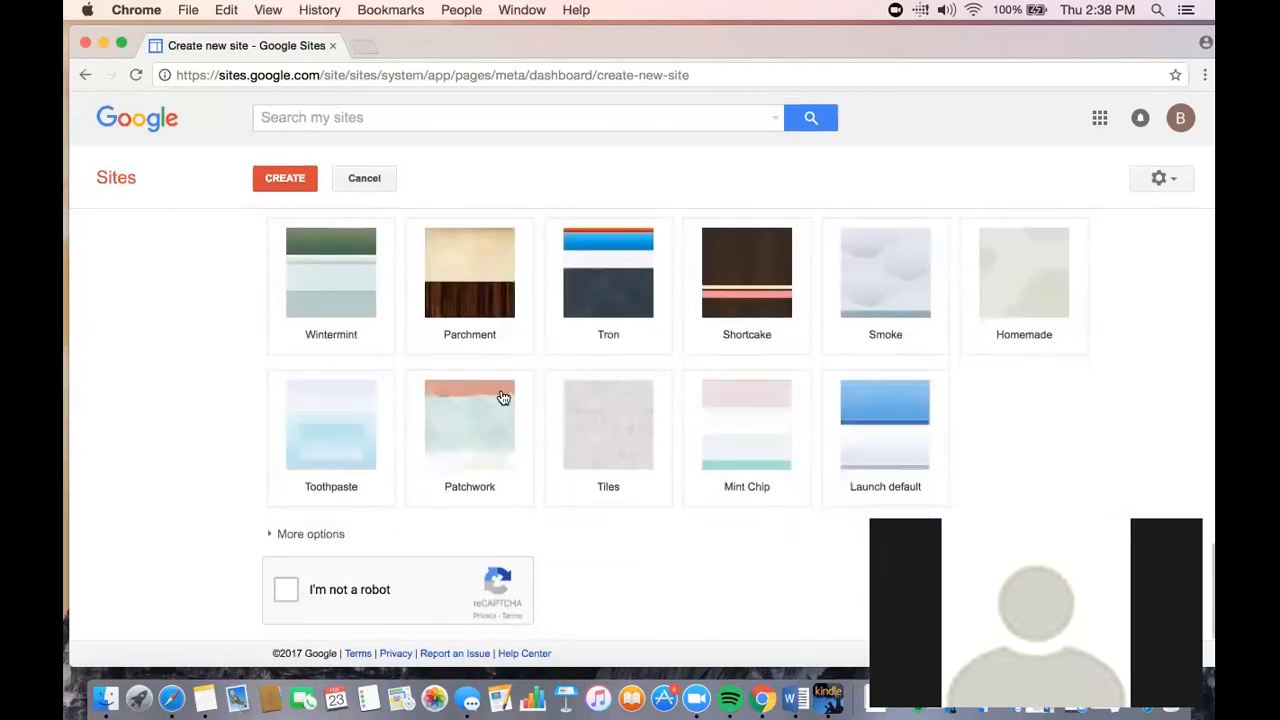
pyautogui.click(285, 593)
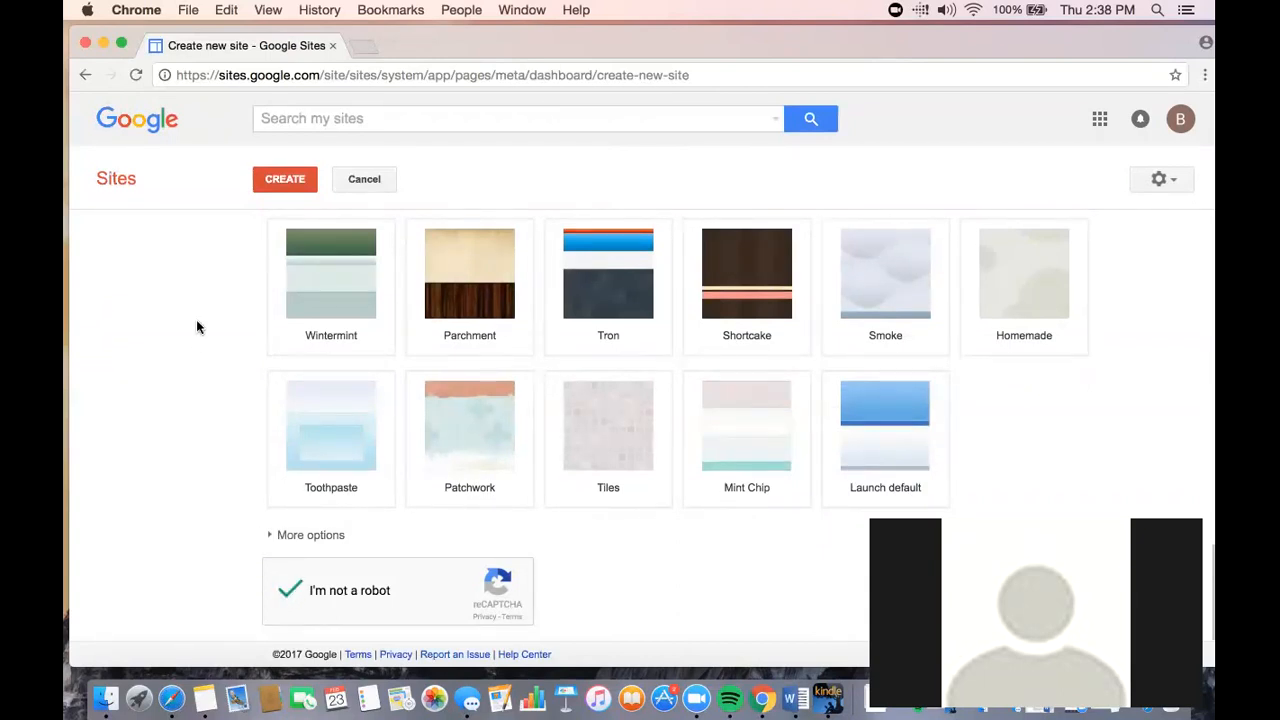
pyautogui.click(284, 184)
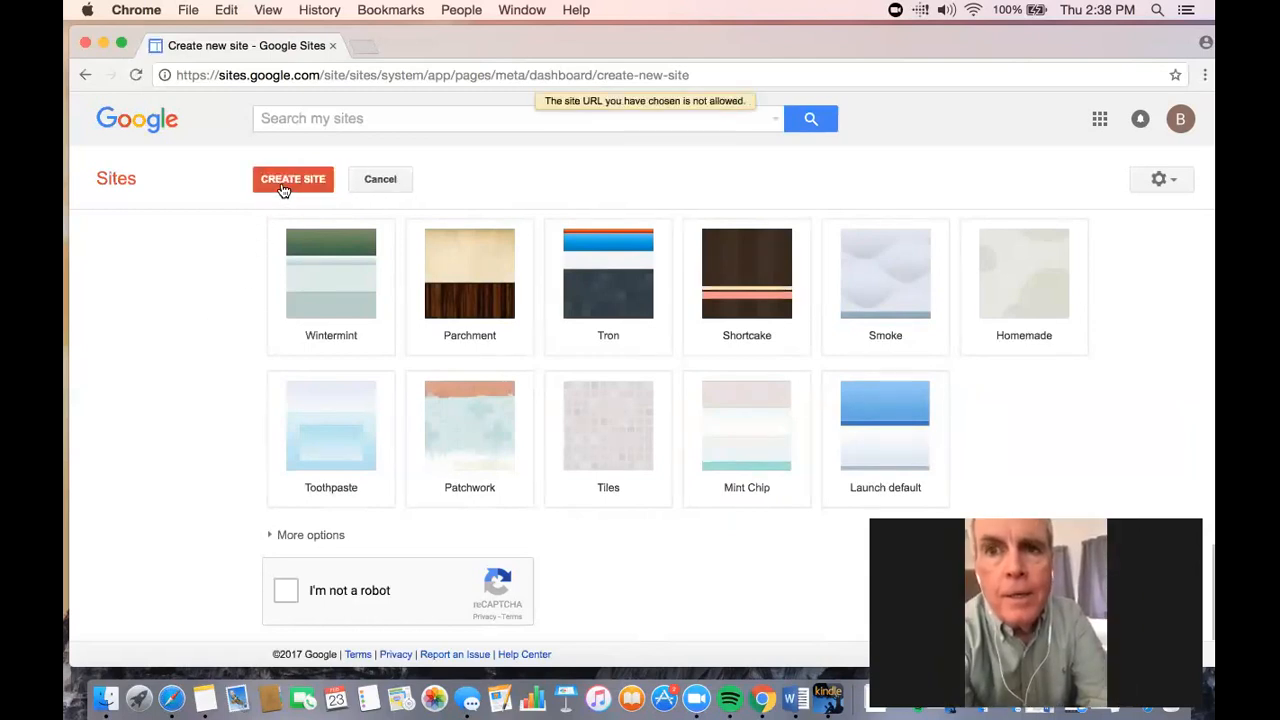
# - Shorten the site location URL to "myfirsteventsite" by removing the word "google"
pyautogui.scroll(10, 398, 428)
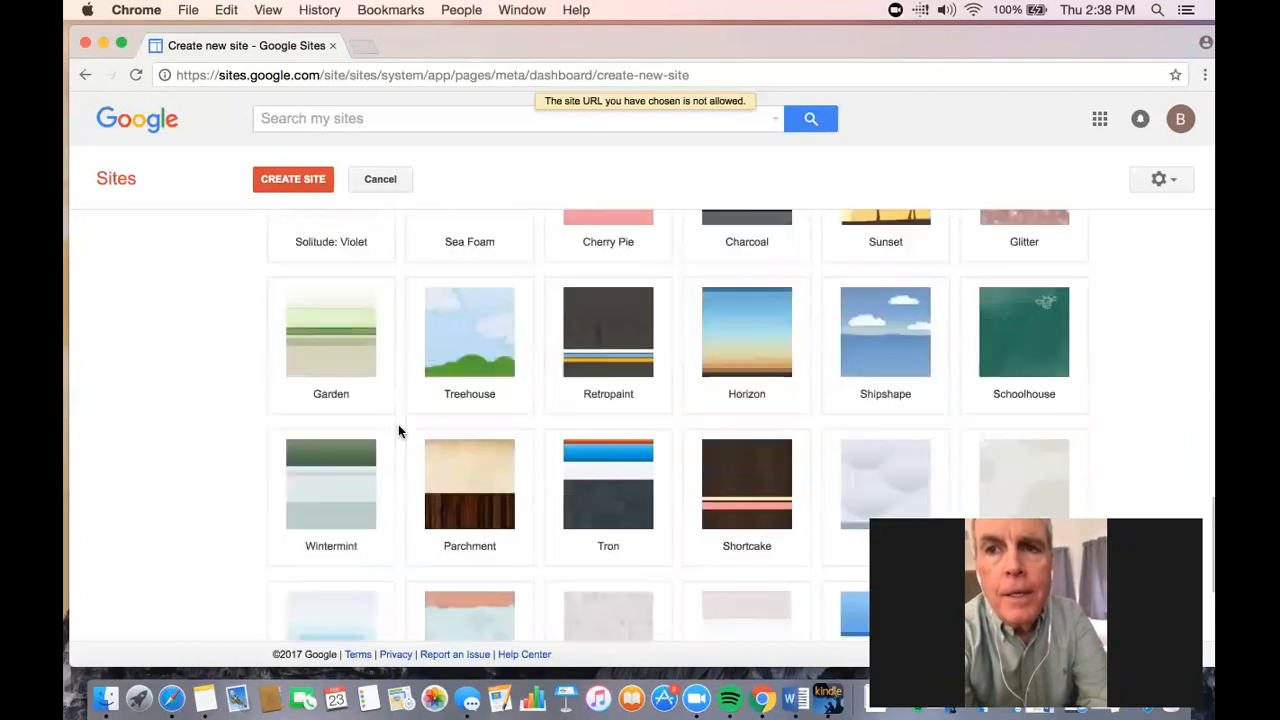
pyautogui.scroll(10, 398, 431)
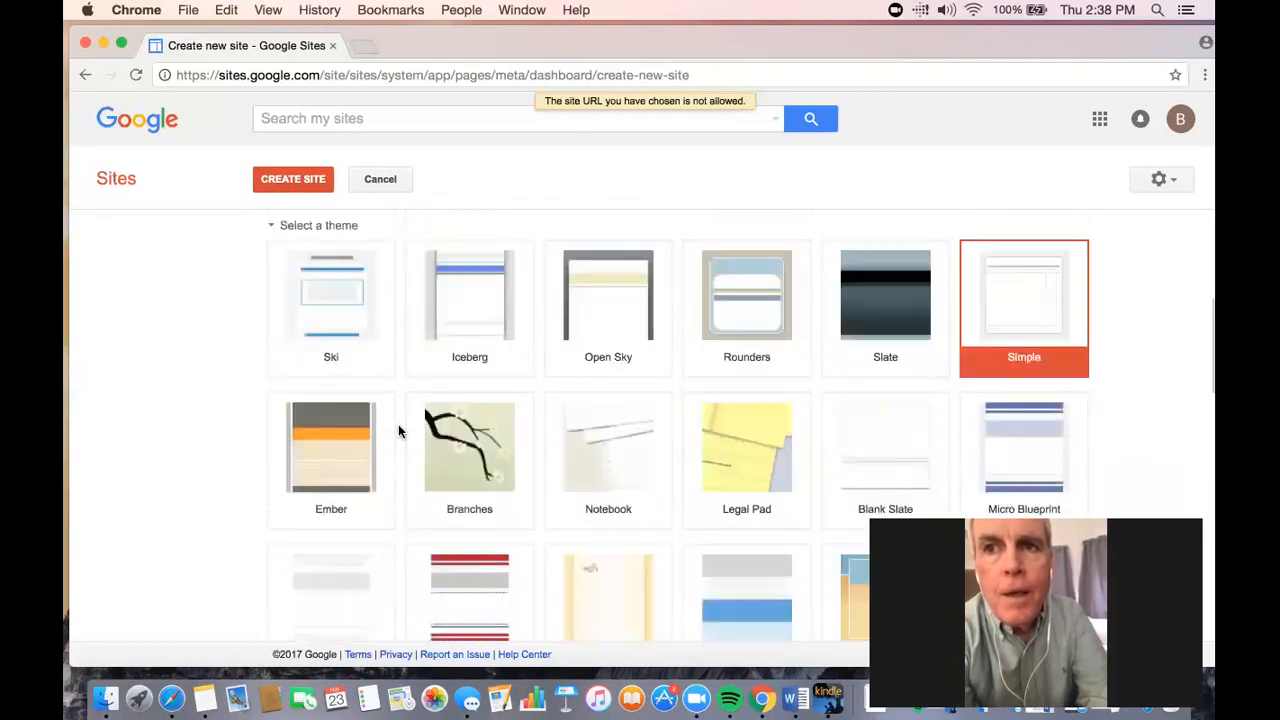
pyautogui.scroll(2, 655, 348)
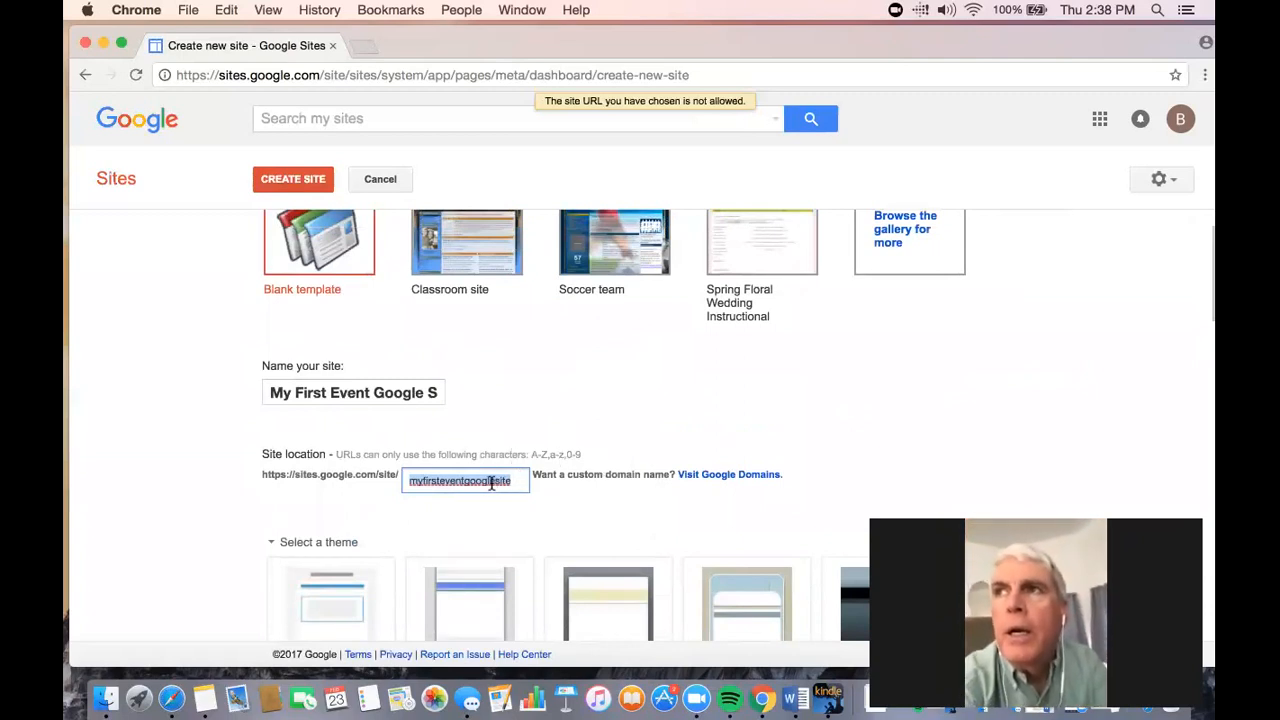
pyautogui.click(494, 481)
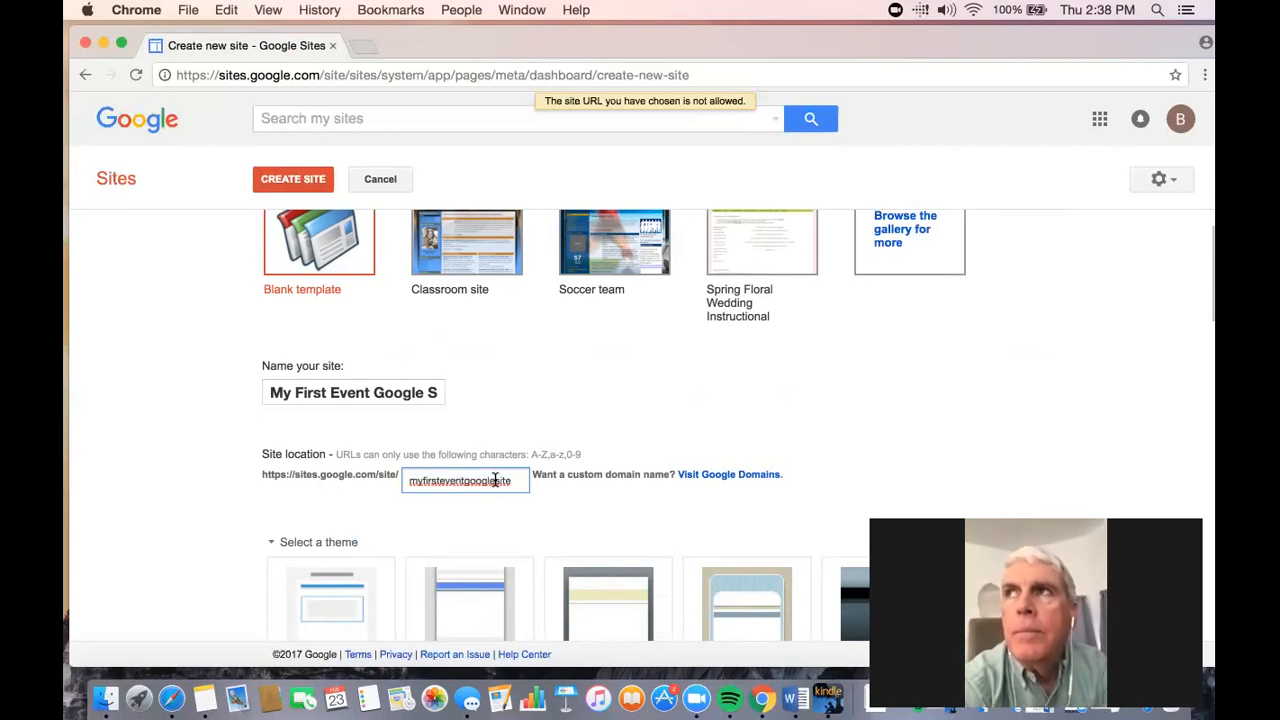
pyautogui.press('BackSpace')
pyautogui.press('BackSpace')
pyautogui.press('BackSpace')
pyautogui.press('BackSpace')
pyautogui.press('BackSpace')
pyautogui.press('BackSpace')
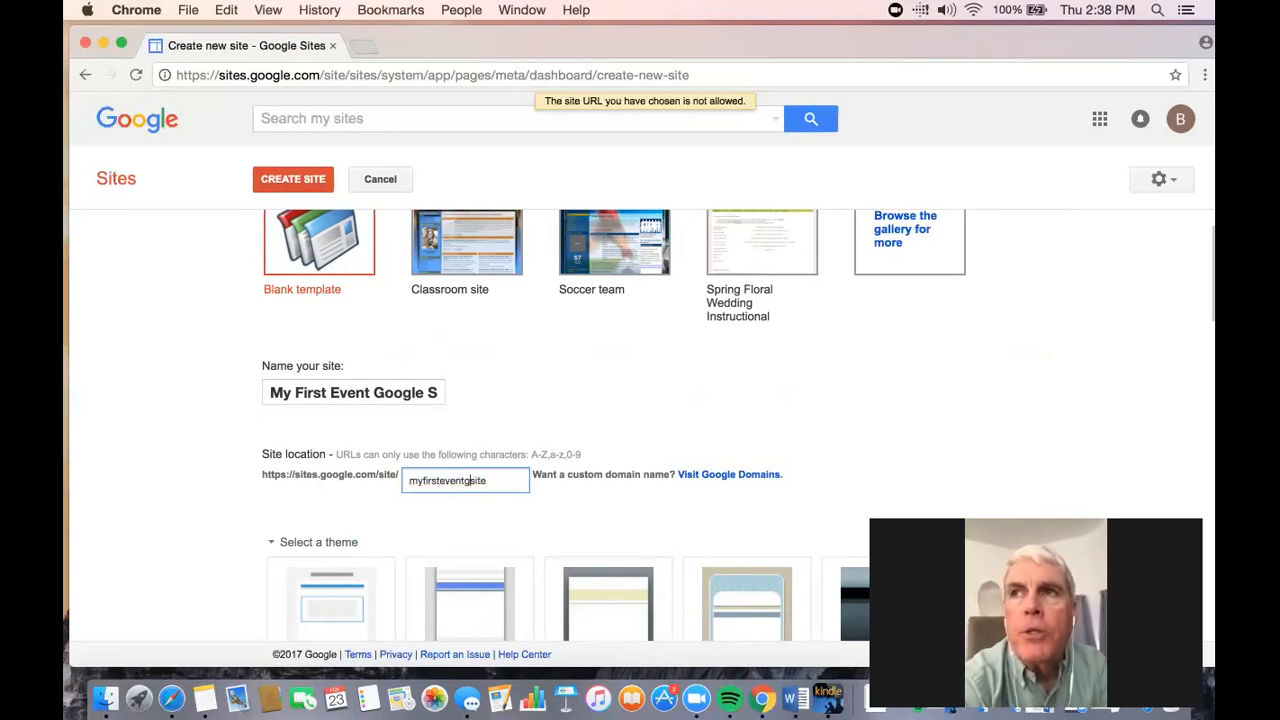
# - Rename the site as "My First Event Site"
pyautogui.scroll(2, 437, 440)
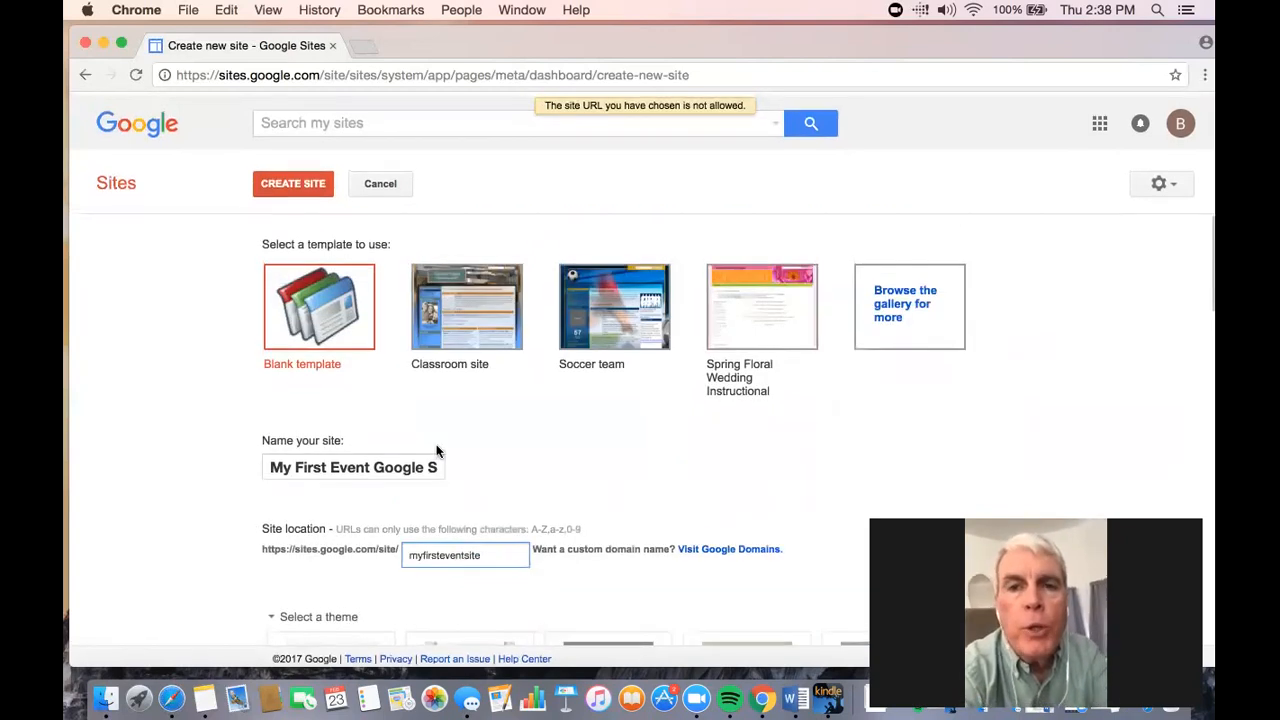
pyautogui.click(366, 463)
pyautogui.moveTo(378, 462); pyautogui.dragTo(421, 468)
pyautogui.press('BackSpace')
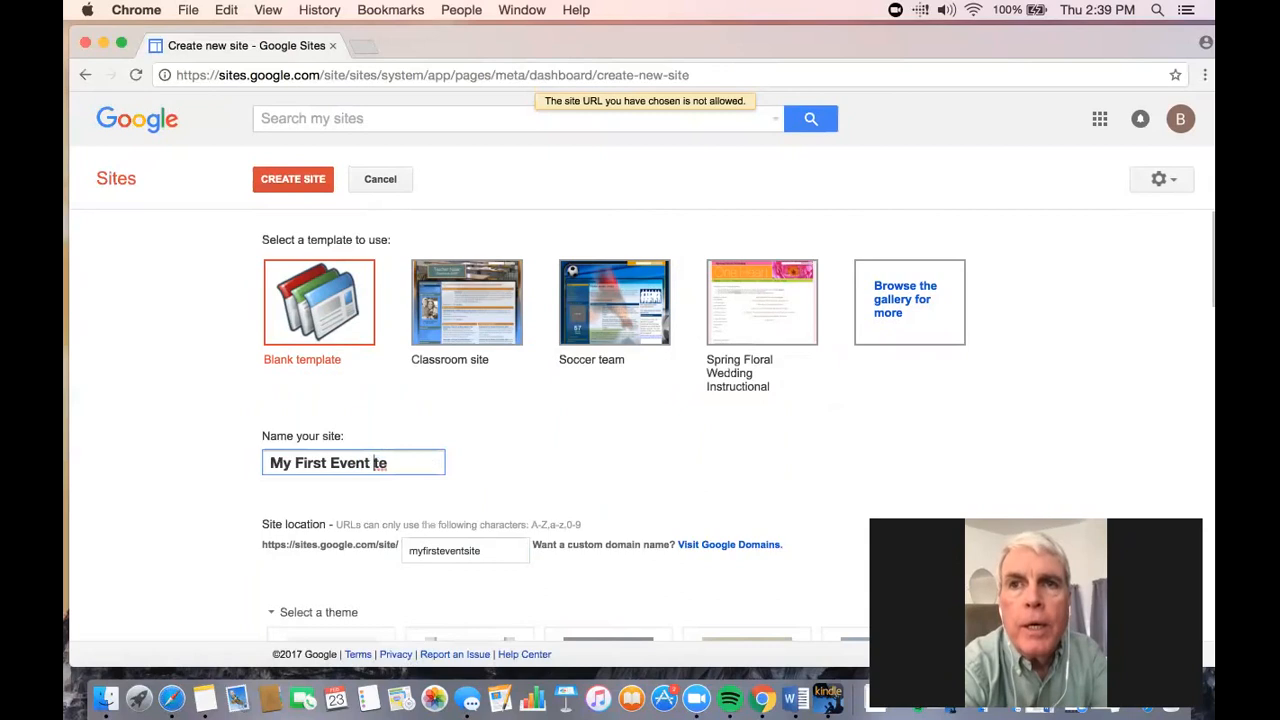
pyautogui.write('Si')
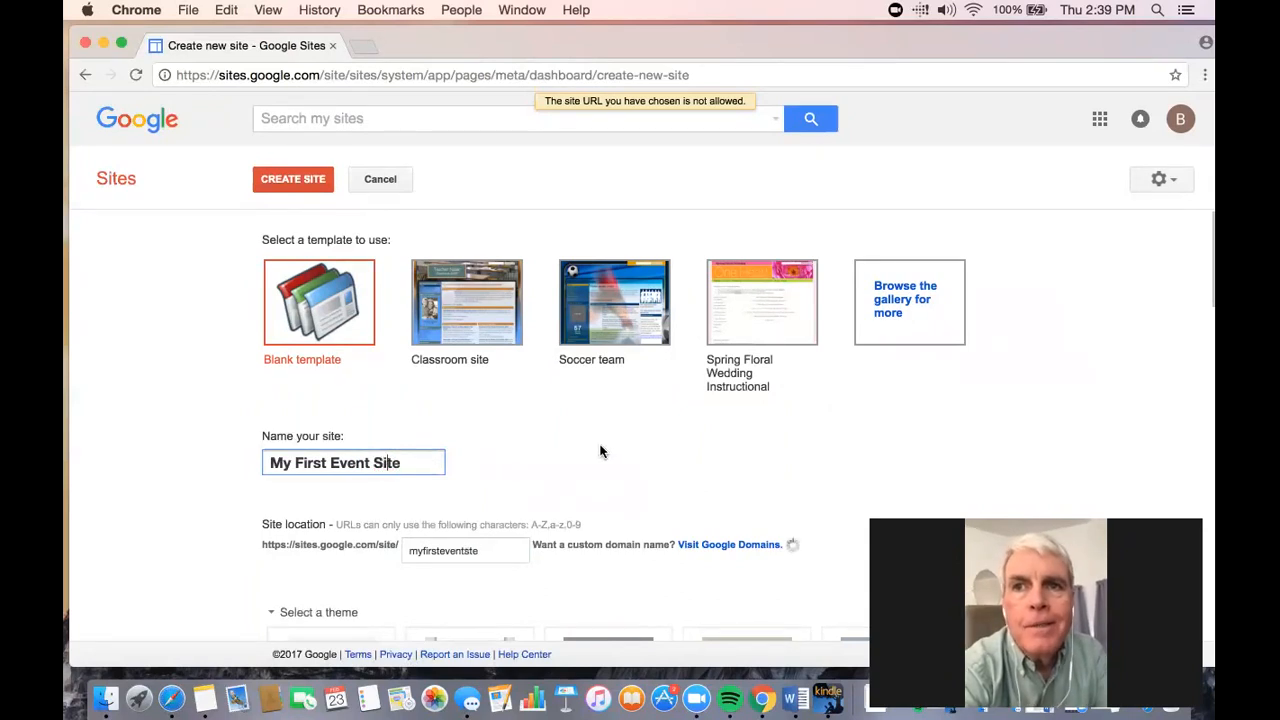
# - Complete the "I'm not a robot" check again and create the site
pyautogui.scroll(-1, 600, 451)
pyautogui.scroll(-10, 600, 451)
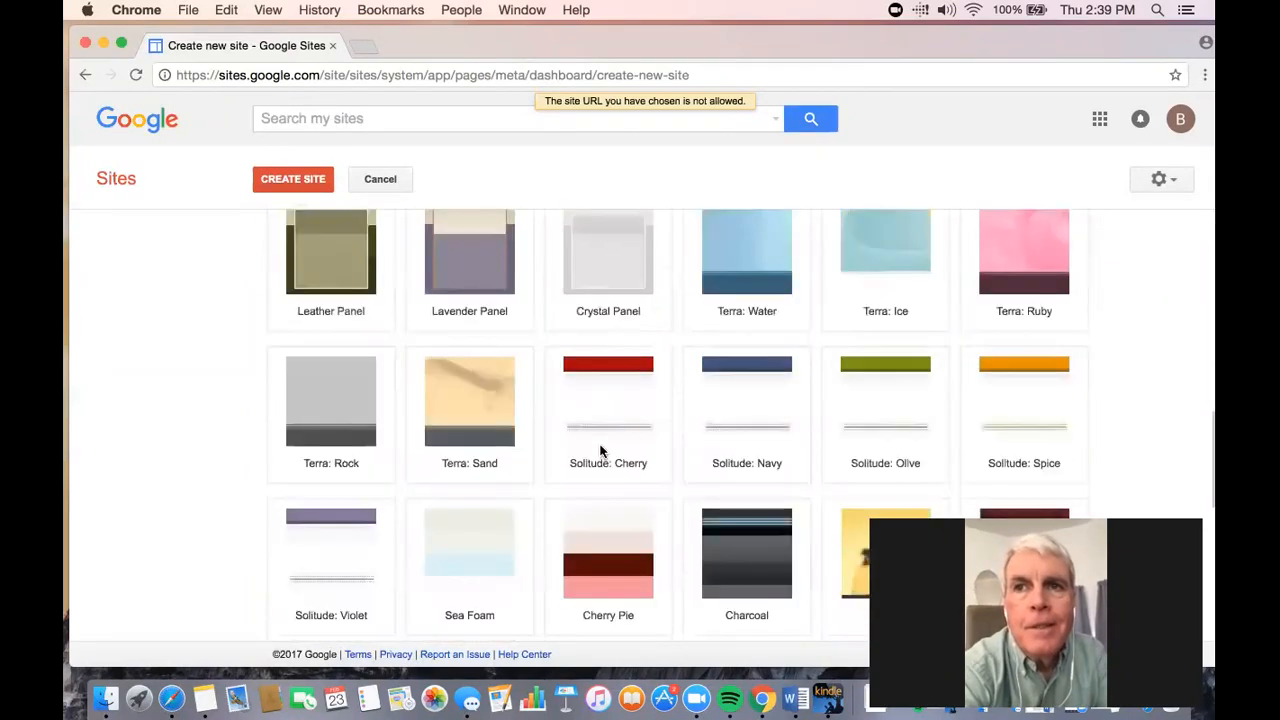
pyautogui.click(286, 606)
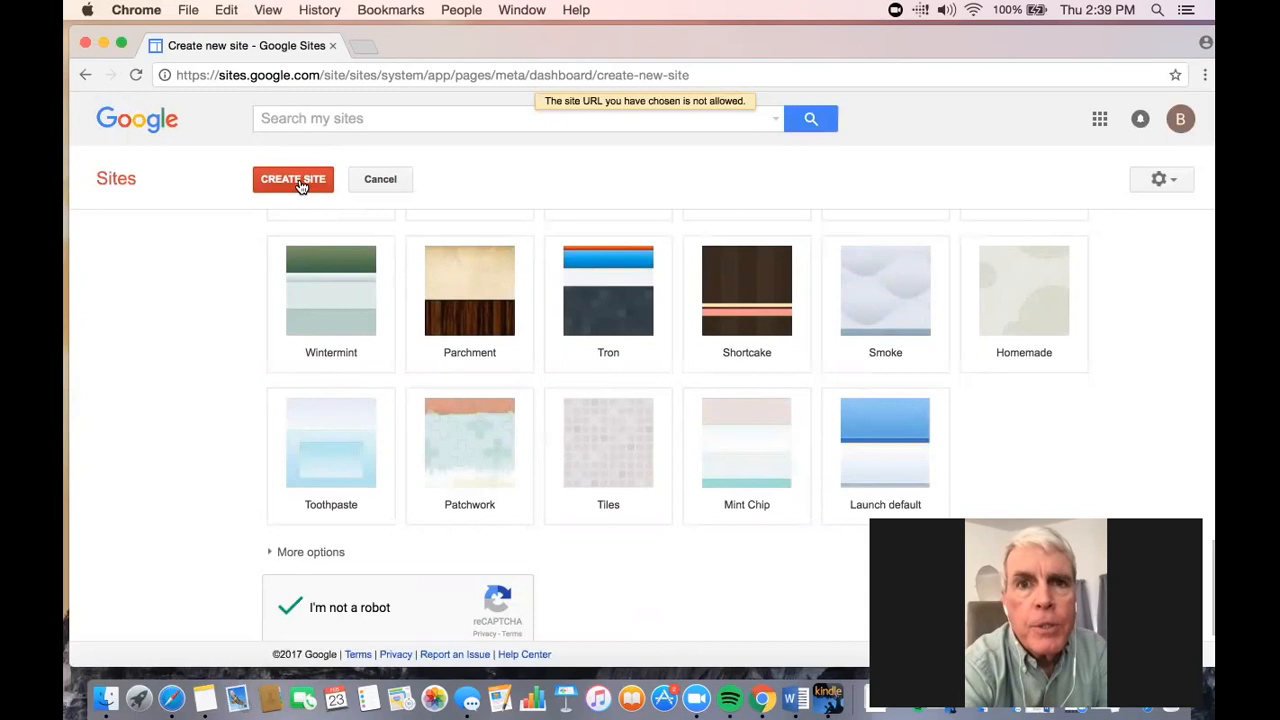
pyautogui.scroll(8, 306, 440)
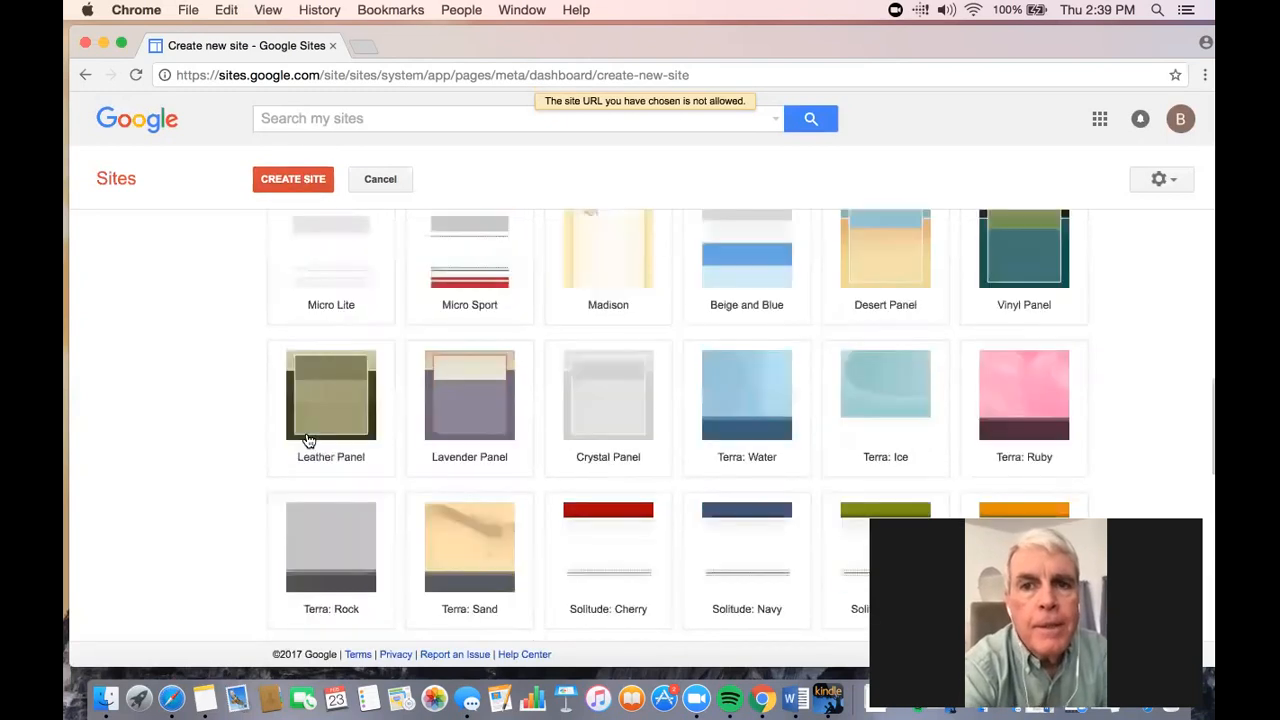
pyautogui.click(294, 180)
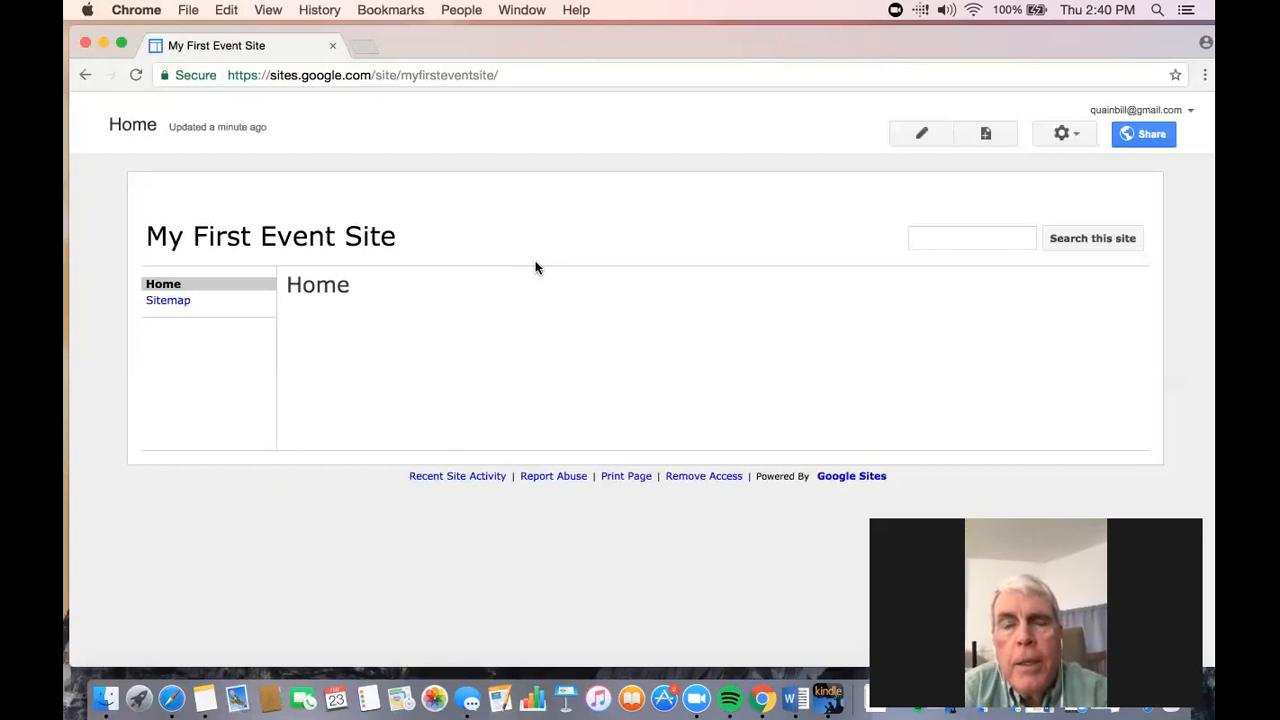
# - Open the Home page for editing and enter "Run to the Sun 5K" in its body
pyautogui.click(920, 135)
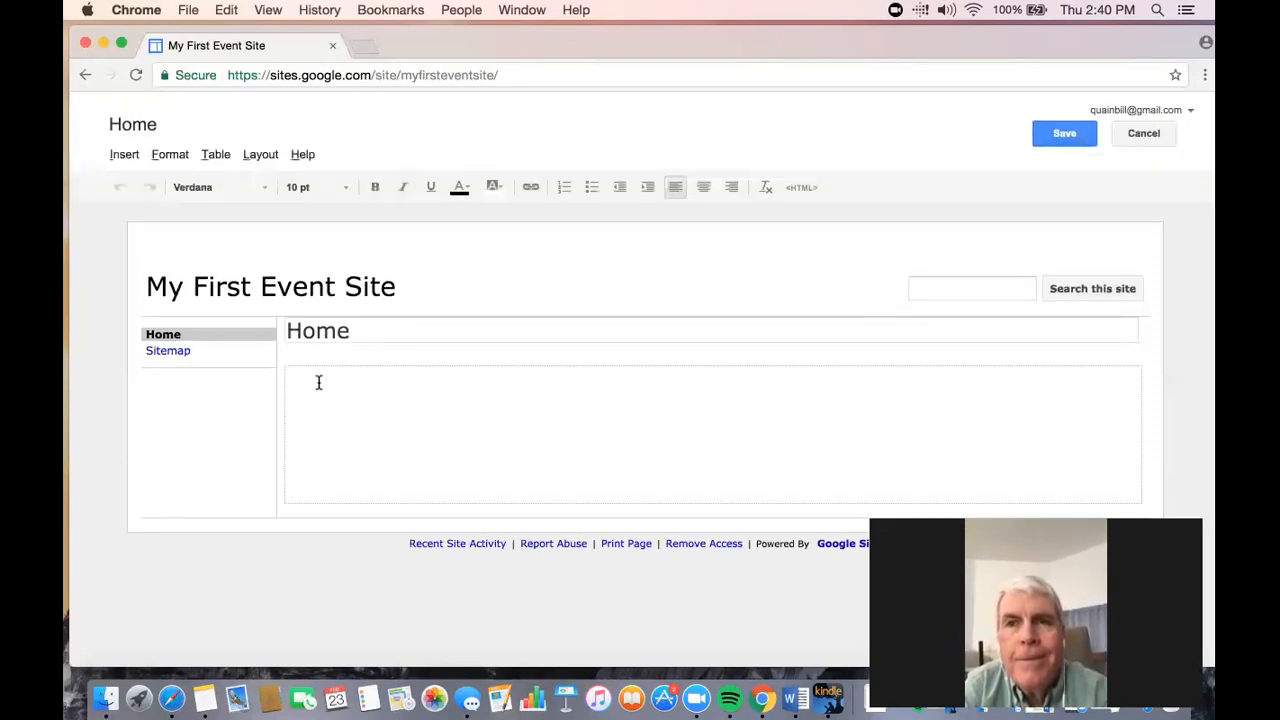
pyautogui.write('Run to the Sun ')
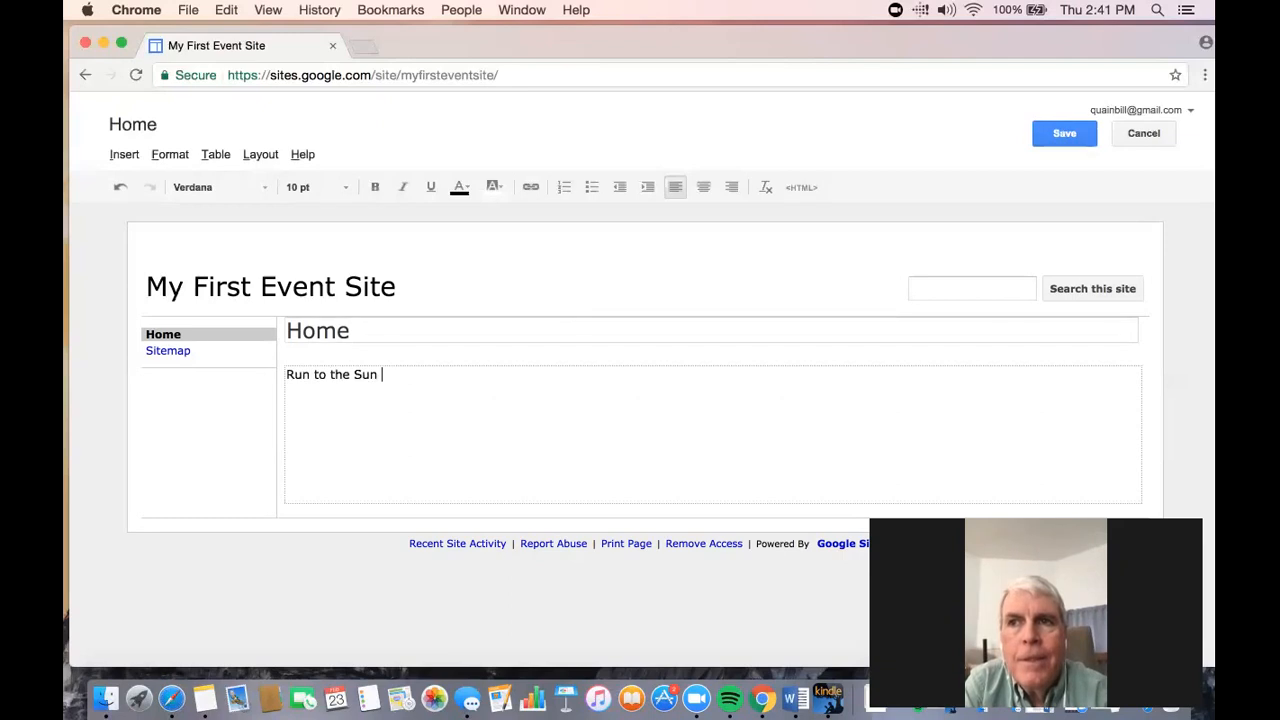
pyautogui.write('5K')
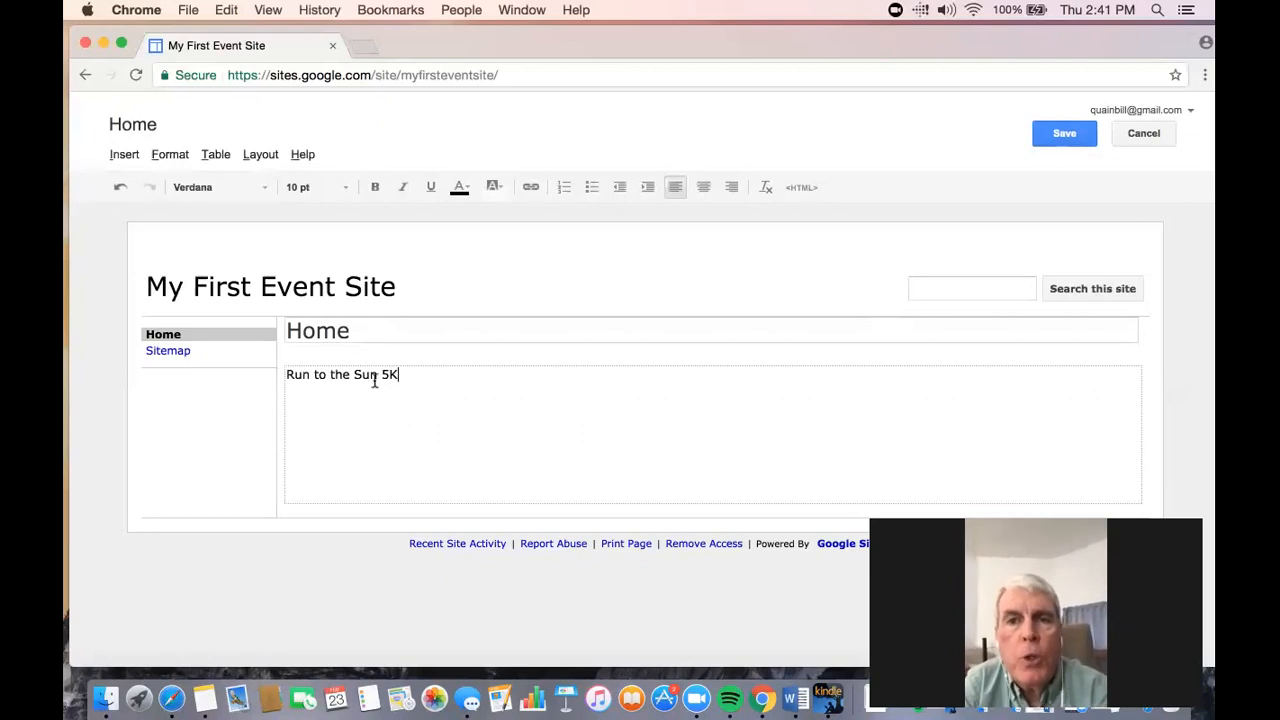
# - Format the "Run to the Sun 5K" line as Heading 2 and save the Home page
pyautogui.tripleClick(289, 375)
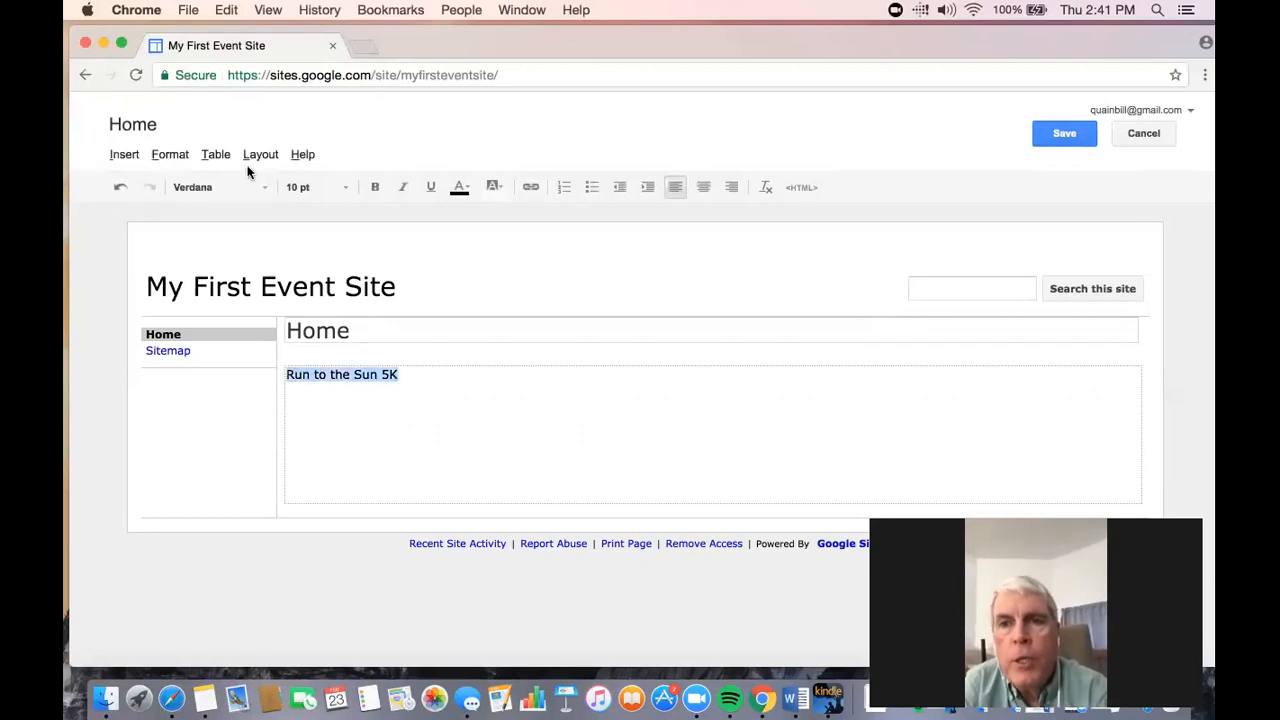
pyautogui.click(180, 157)
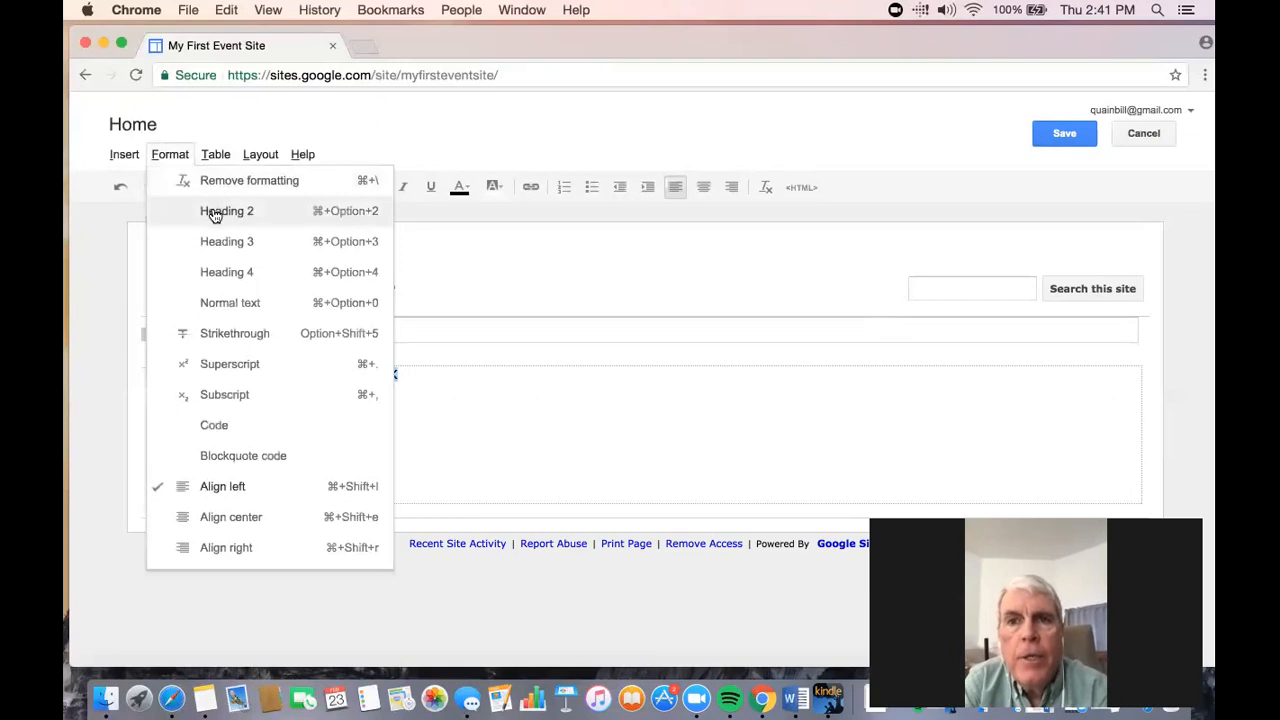
pyautogui.click(214, 213)
pyautogui.click(498, 391)
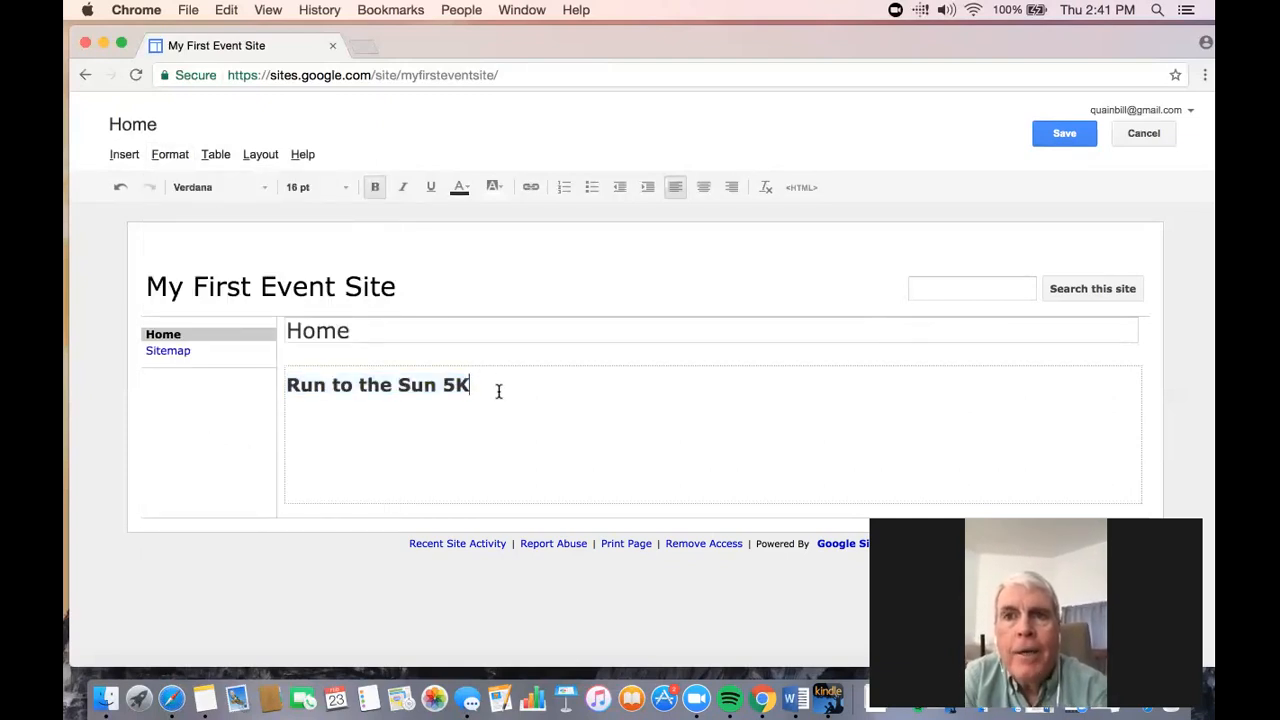
pyautogui.moveTo(498, 391); pyautogui.dragTo(286, 383)
pyautogui.click(172, 155)
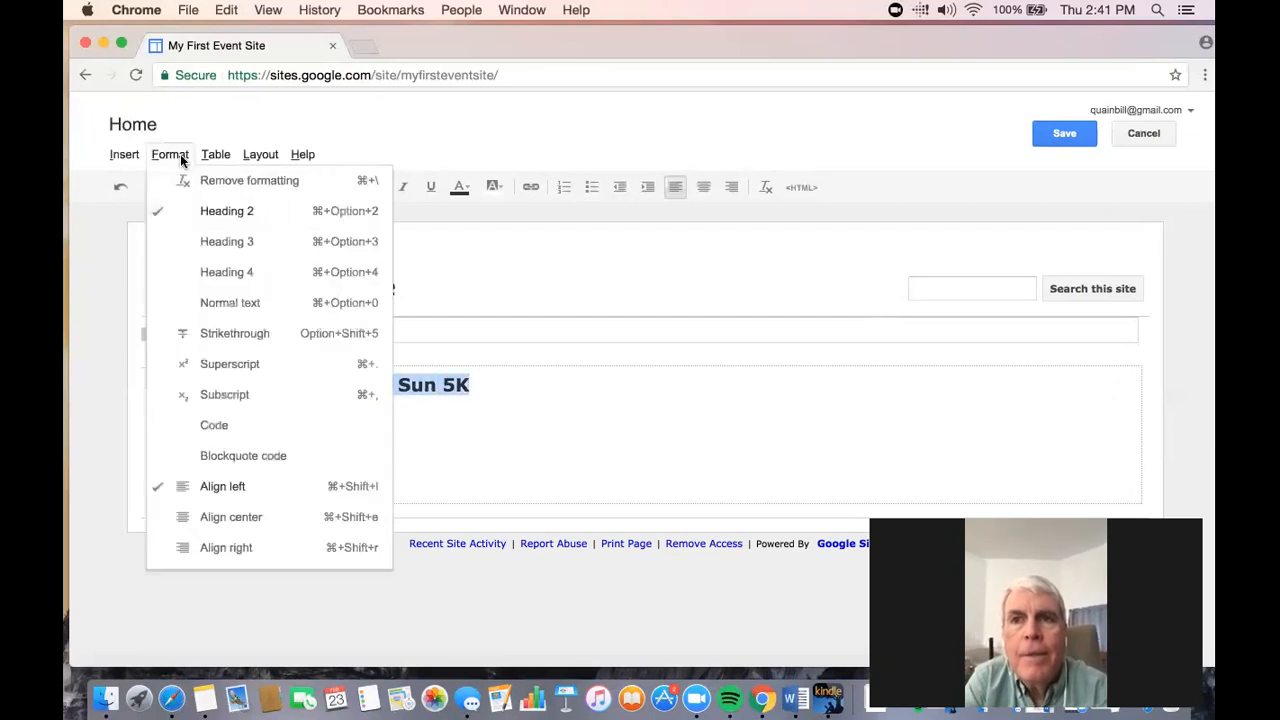
pyautogui.click(208, 212)
pyautogui.click(544, 455)
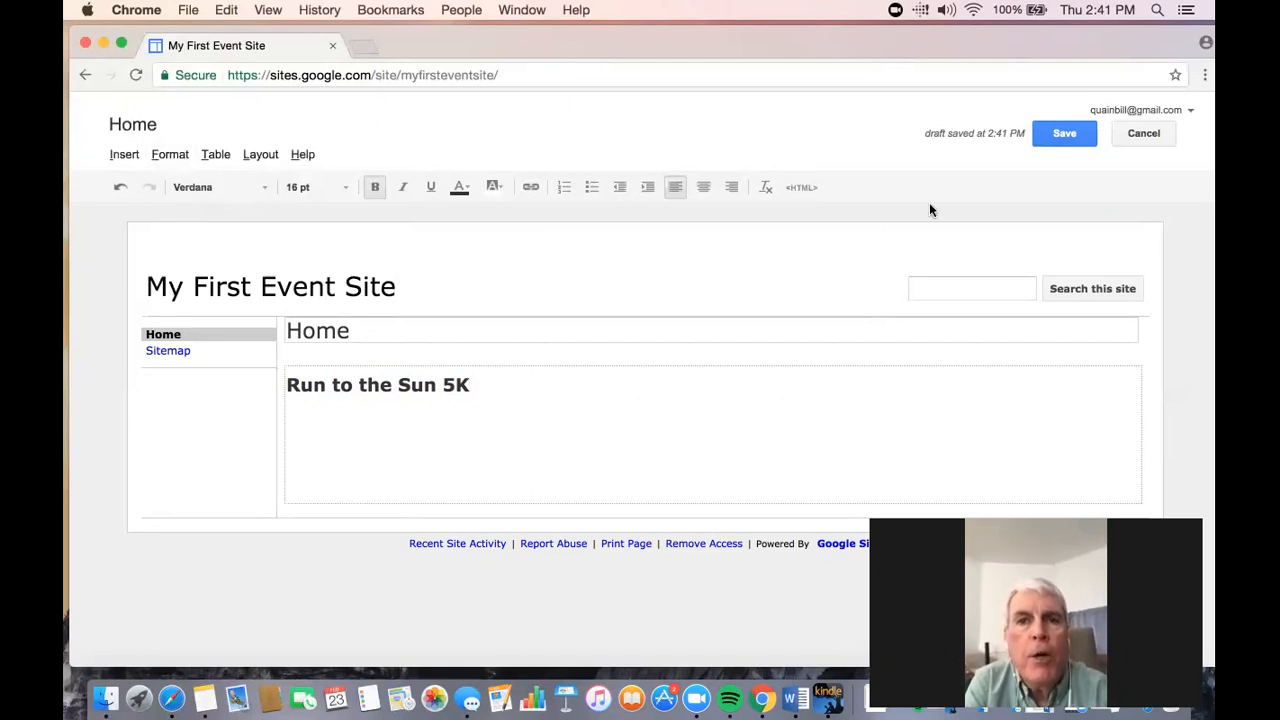
pyautogui.click(1057, 134)
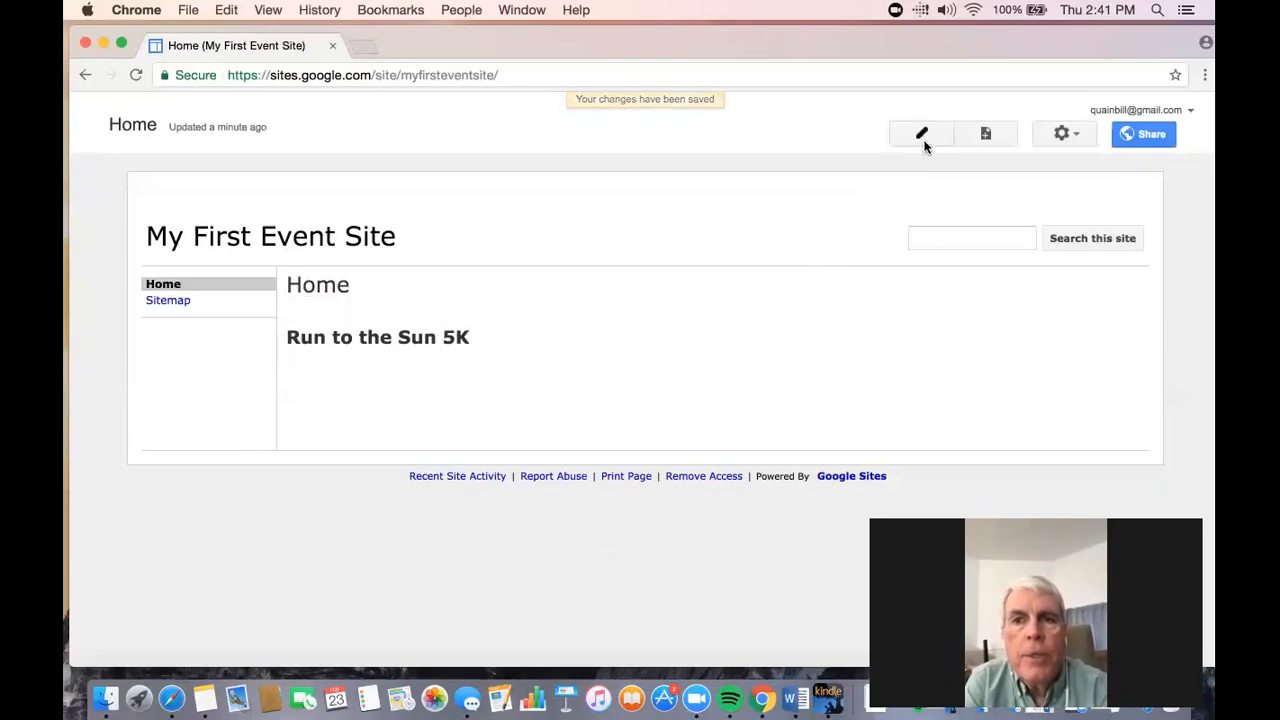
# - Create a new page named "Volunteers!" at the top level using the Web Page template
pyautogui.click(983, 136)
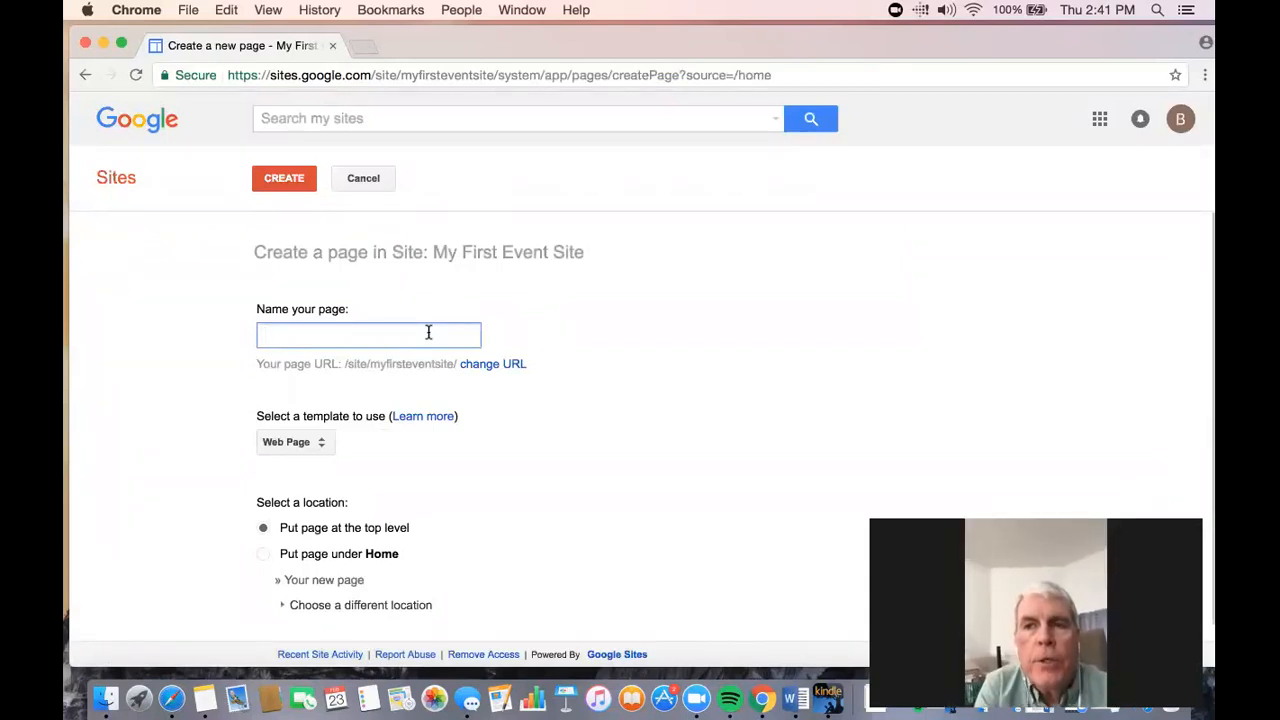
pyautogui.write('Volun')
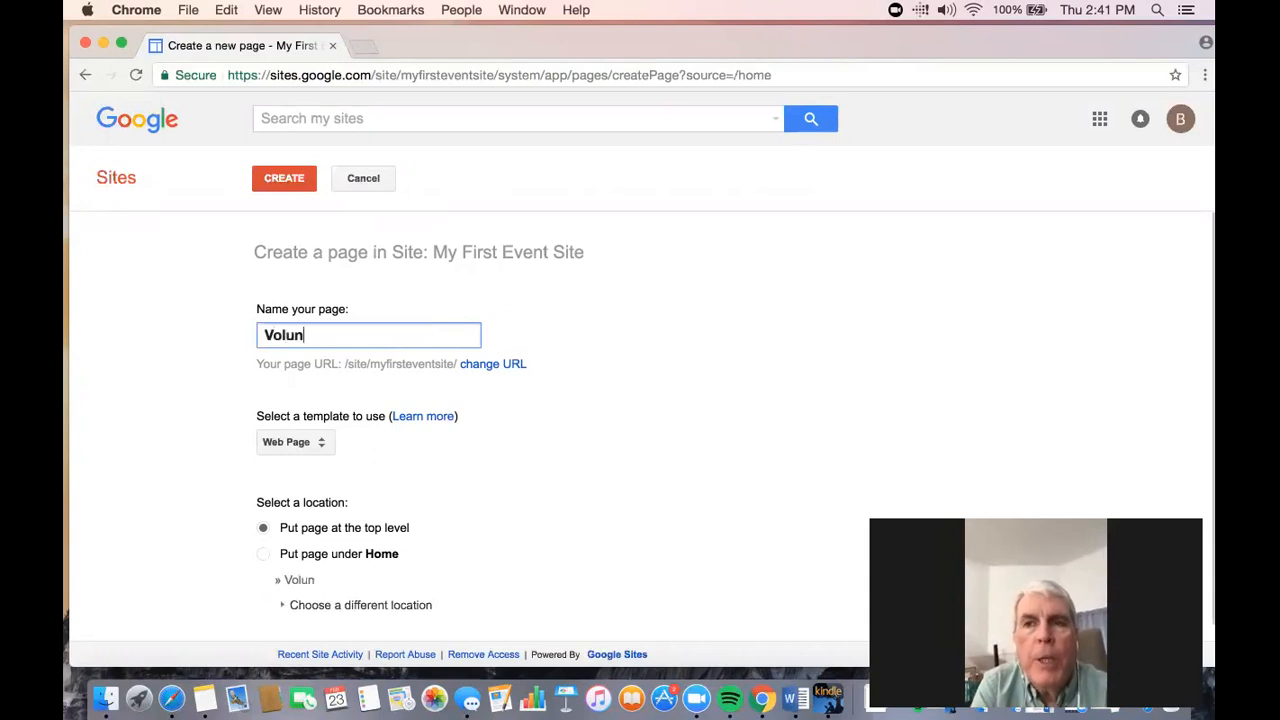
pyautogui.write('teers!')
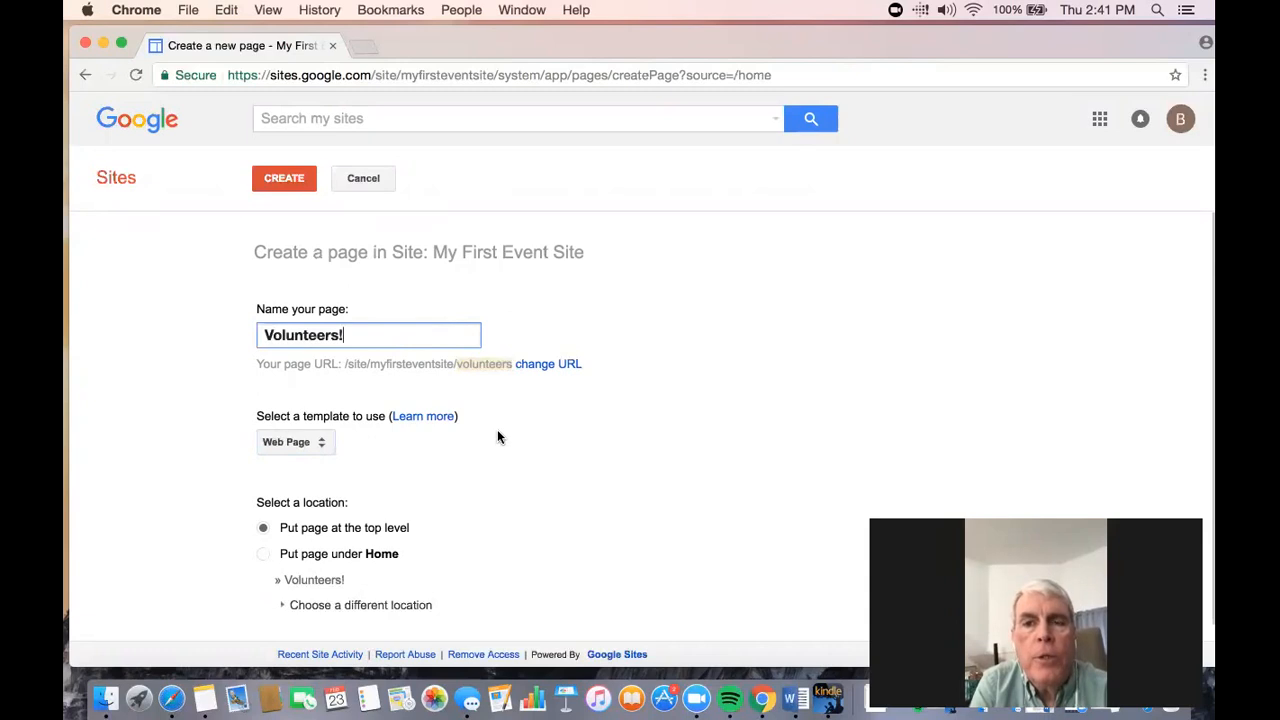
pyautogui.scroll(-1, 499, 437)
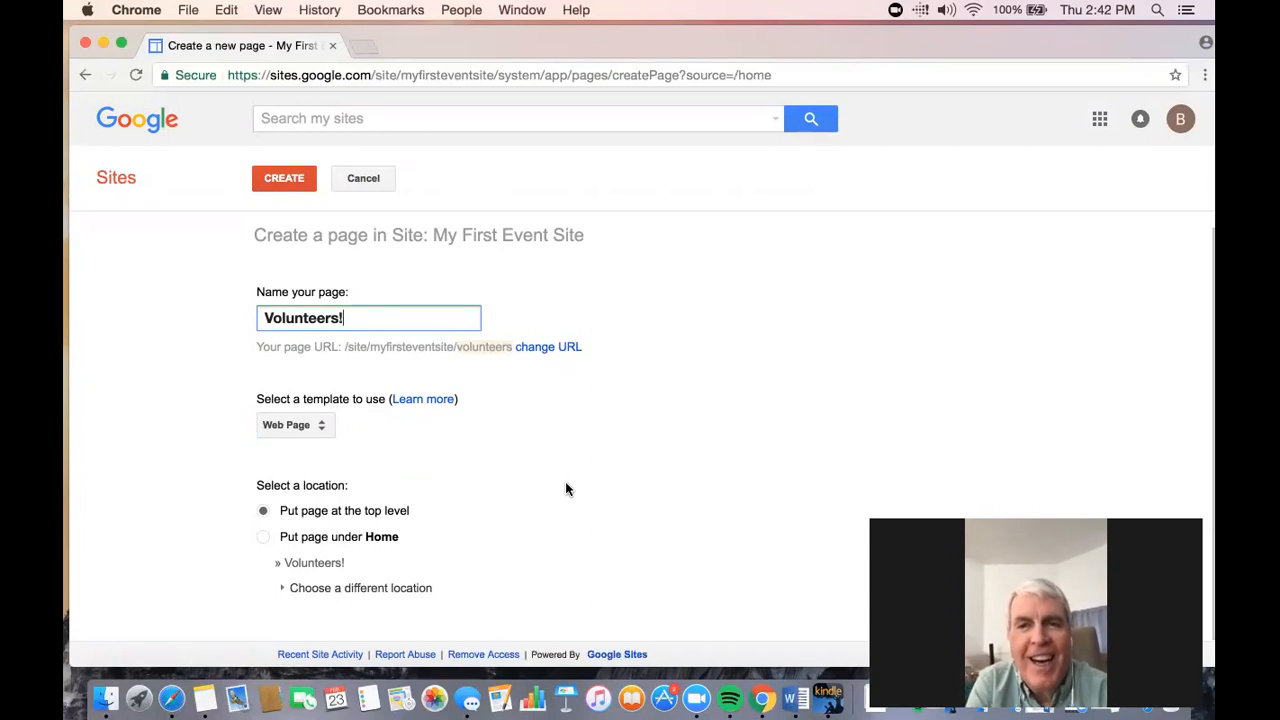
pyautogui.click(270, 183)
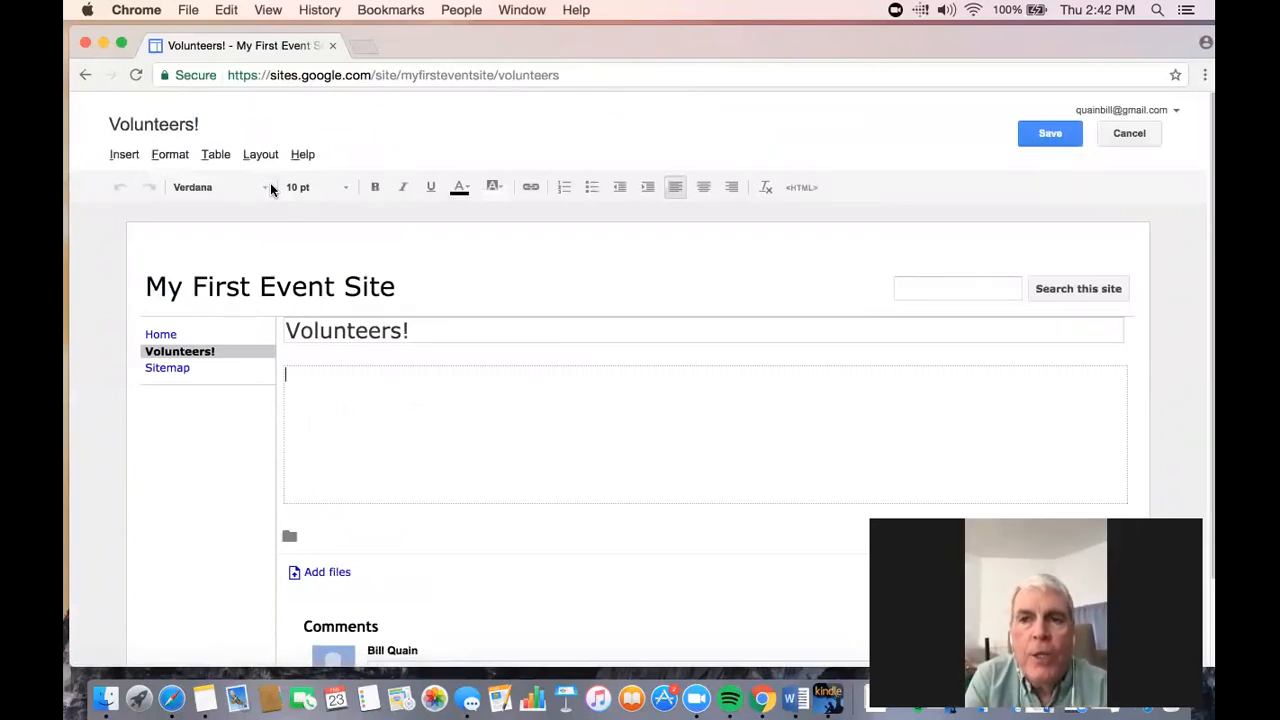
# - Write the greeting "Hey Volunteers Welcome!" in the body of the Volunteers! page
pyautogui.write('Hey V')
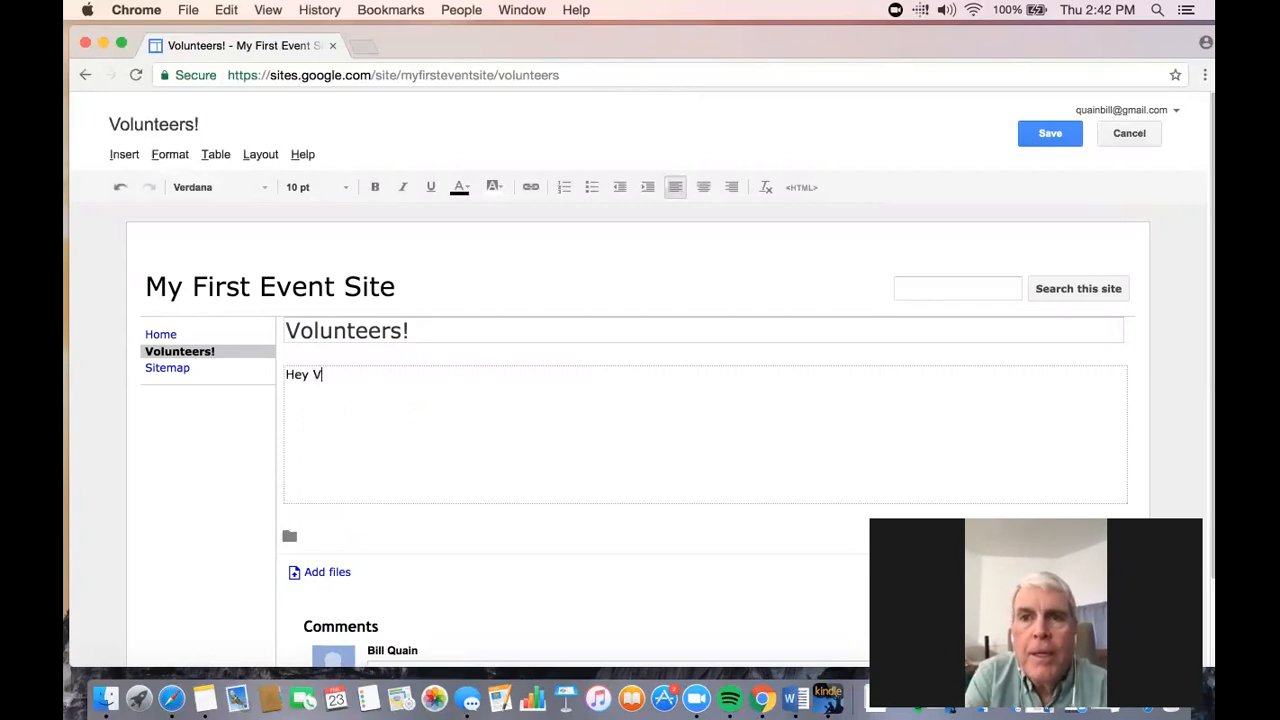
pyautogui.write('olunteers,')
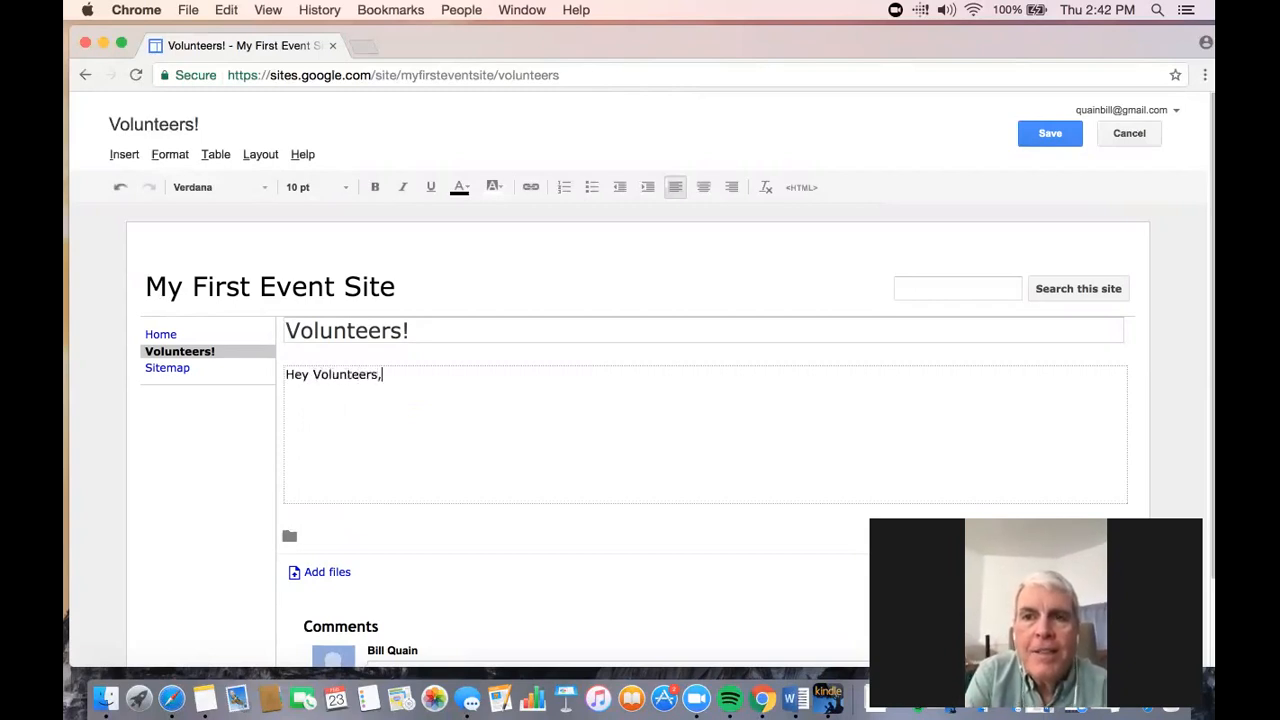
pyautogui.press('BackSpace')
pyautogui.write('Wel')
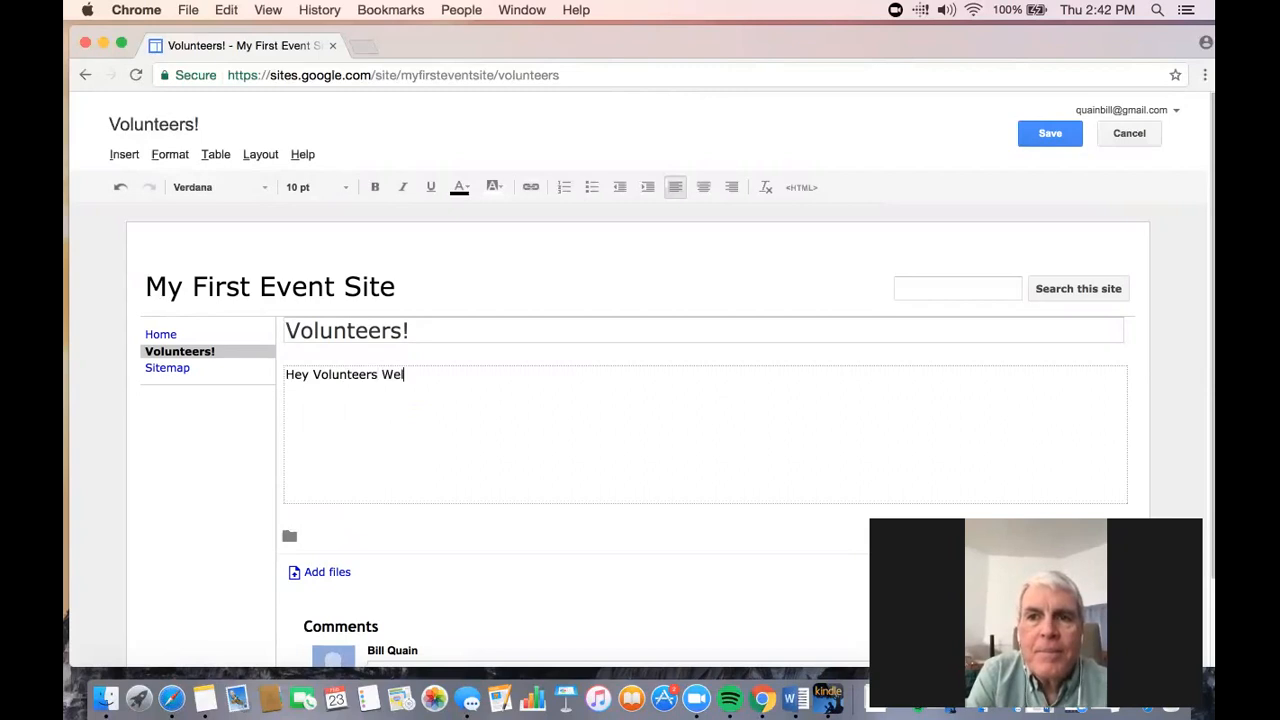
pyautogui.write('come!')
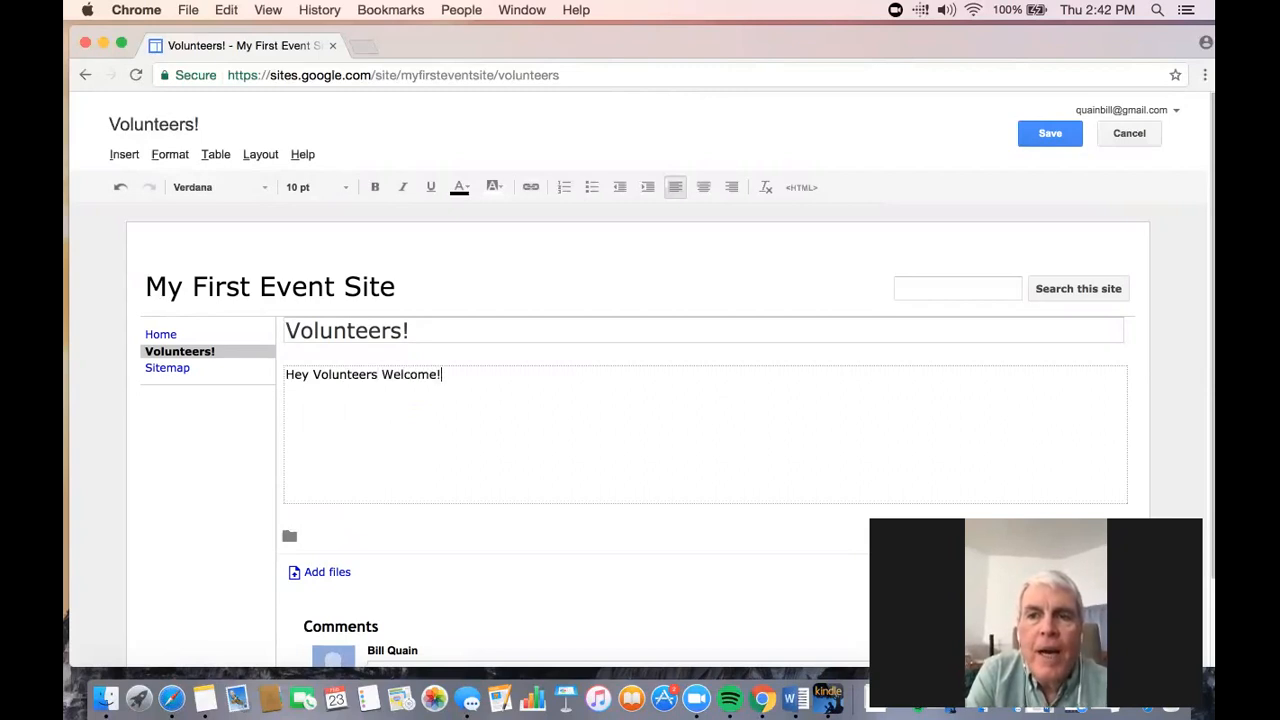
# - Add "So glad you are going to join us. Call this phone number for questions:" plus the contact phone number below the greeting, and save the page
pyautogui.press('Return')
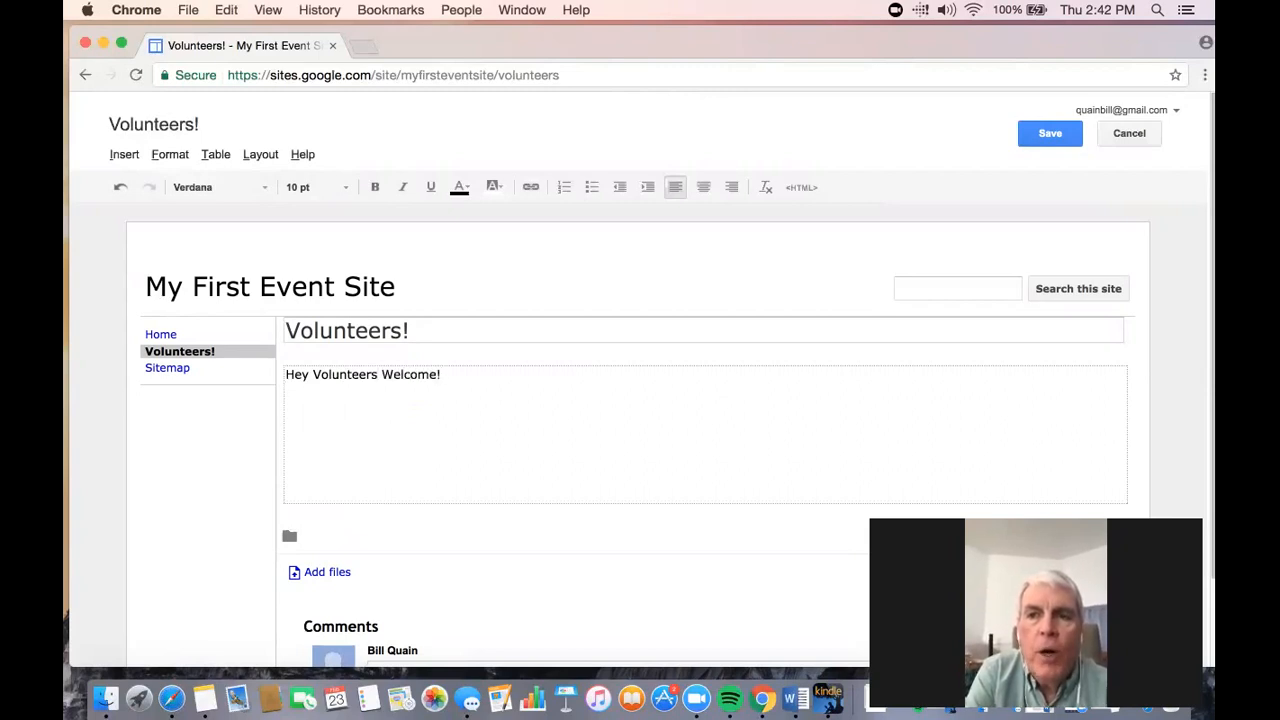
pyautogui.write('So gla')
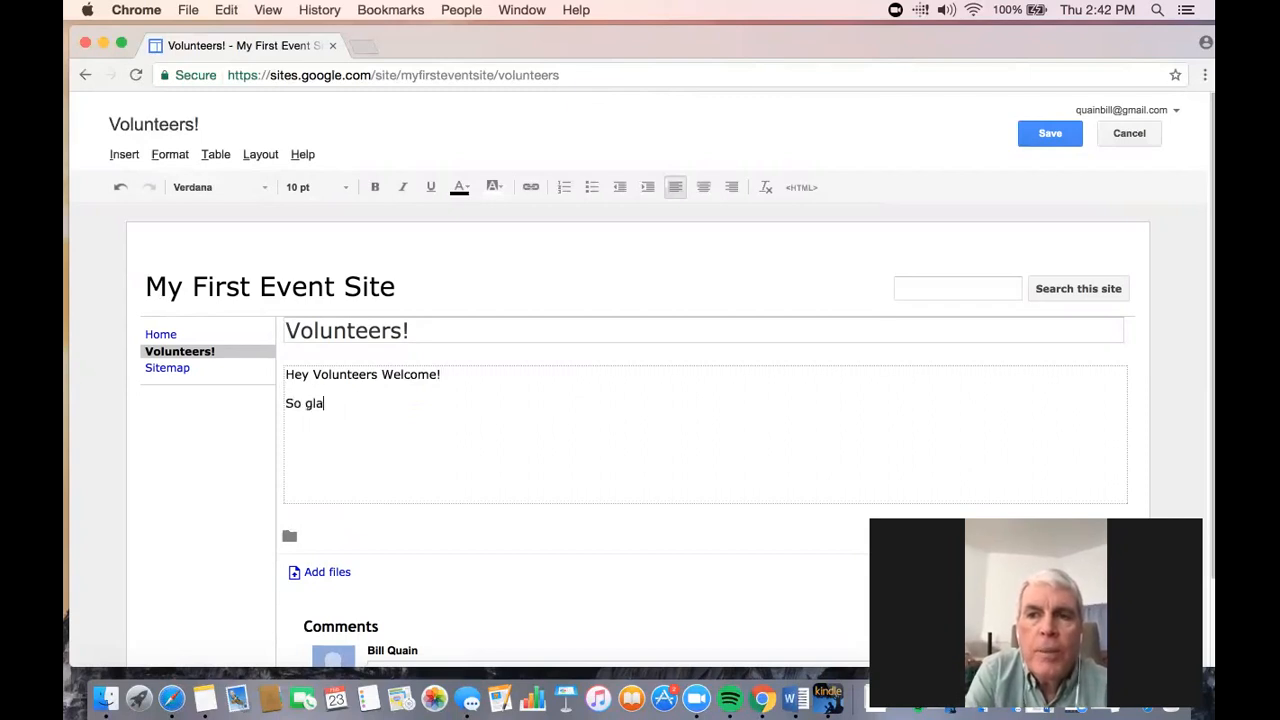
pyautogui.write('d you are going ')
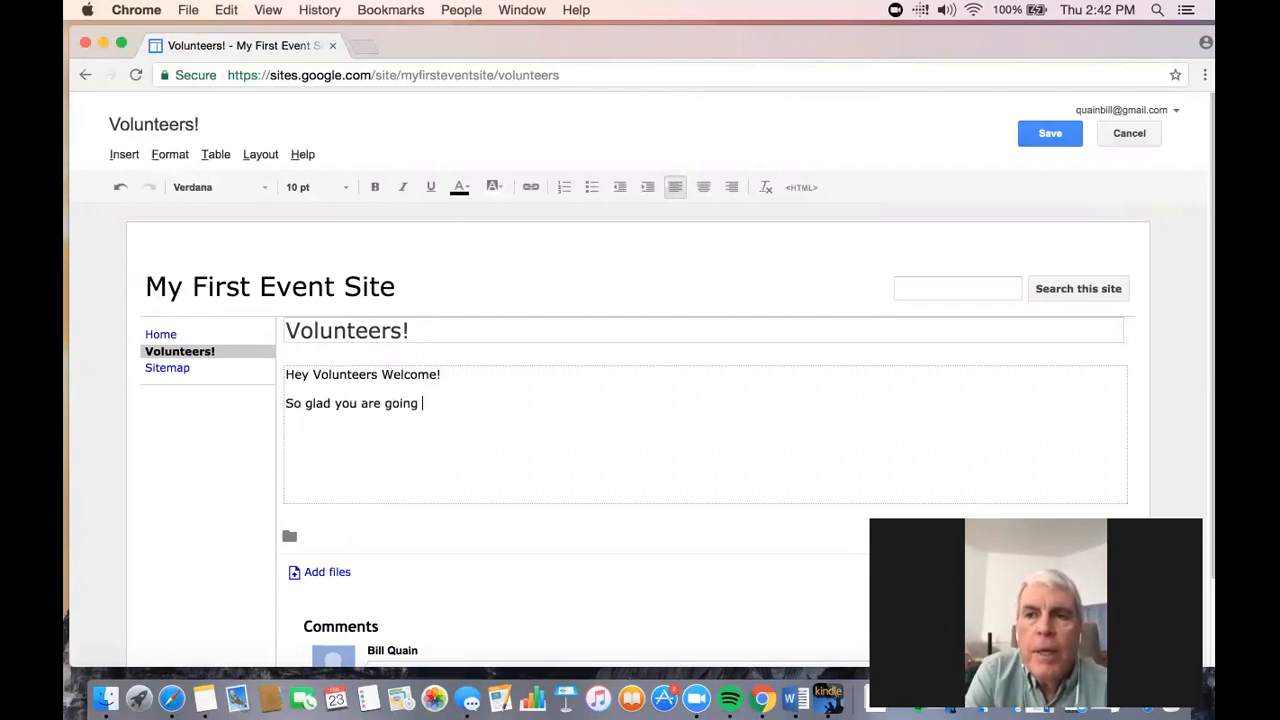
pyautogui.write('to join us. ')
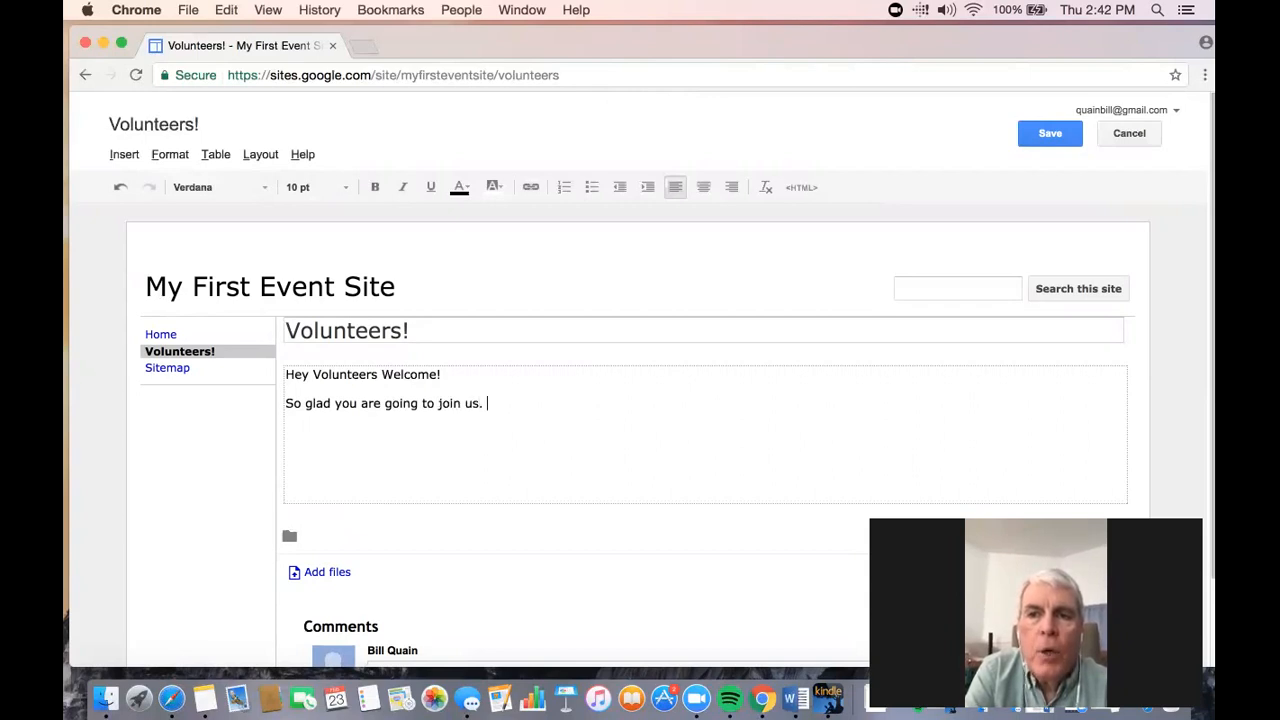
pyautogui.write('Call this phone number for questions: 55')
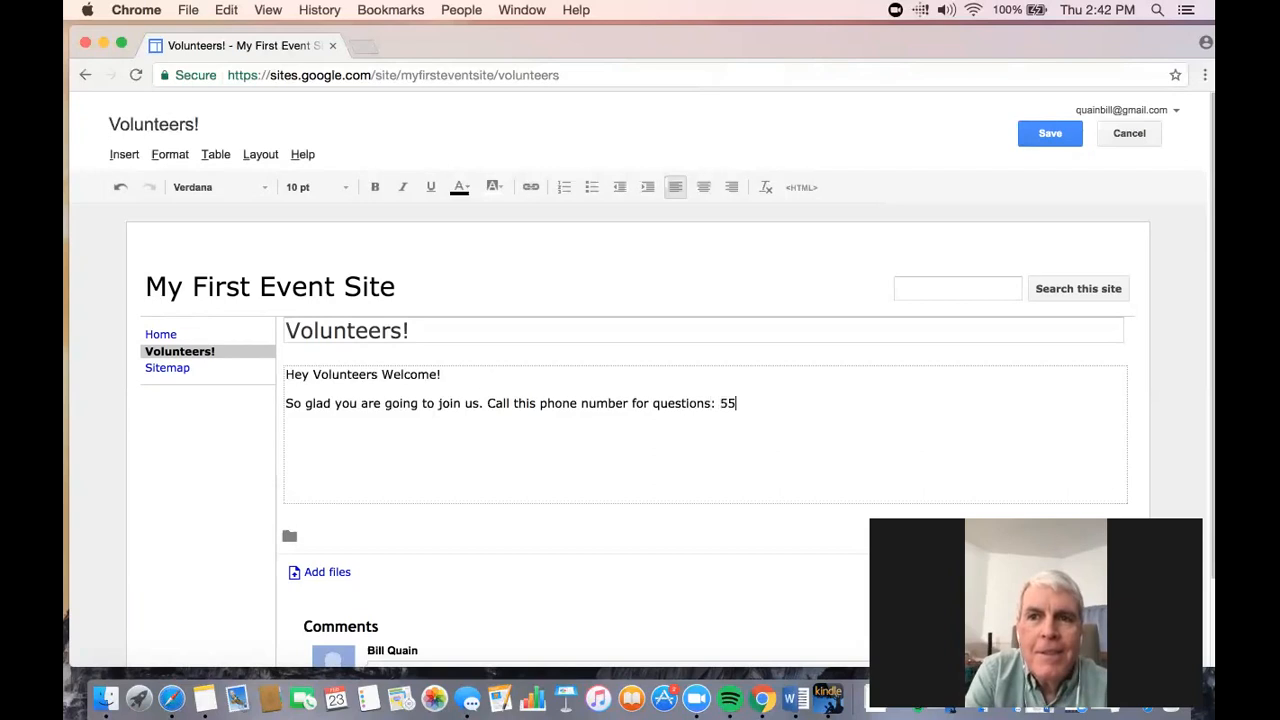
pyautogui.write('5-555-5555')
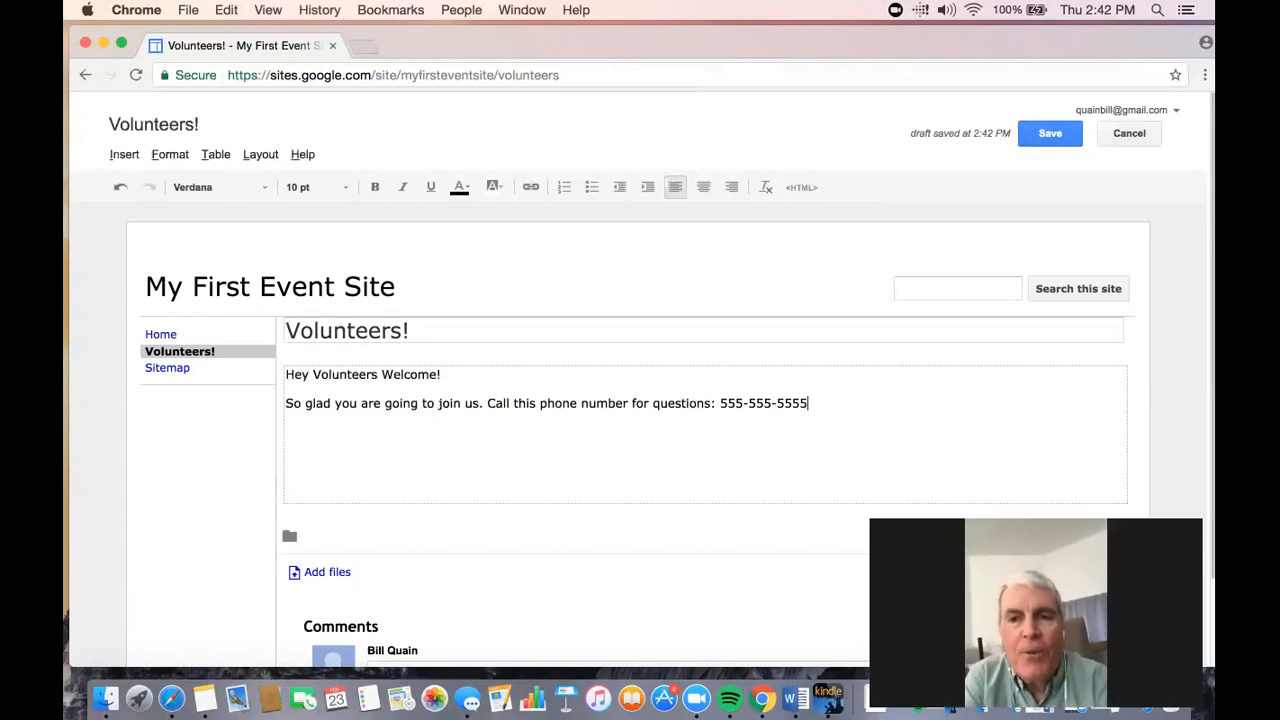
pyautogui.write('.')
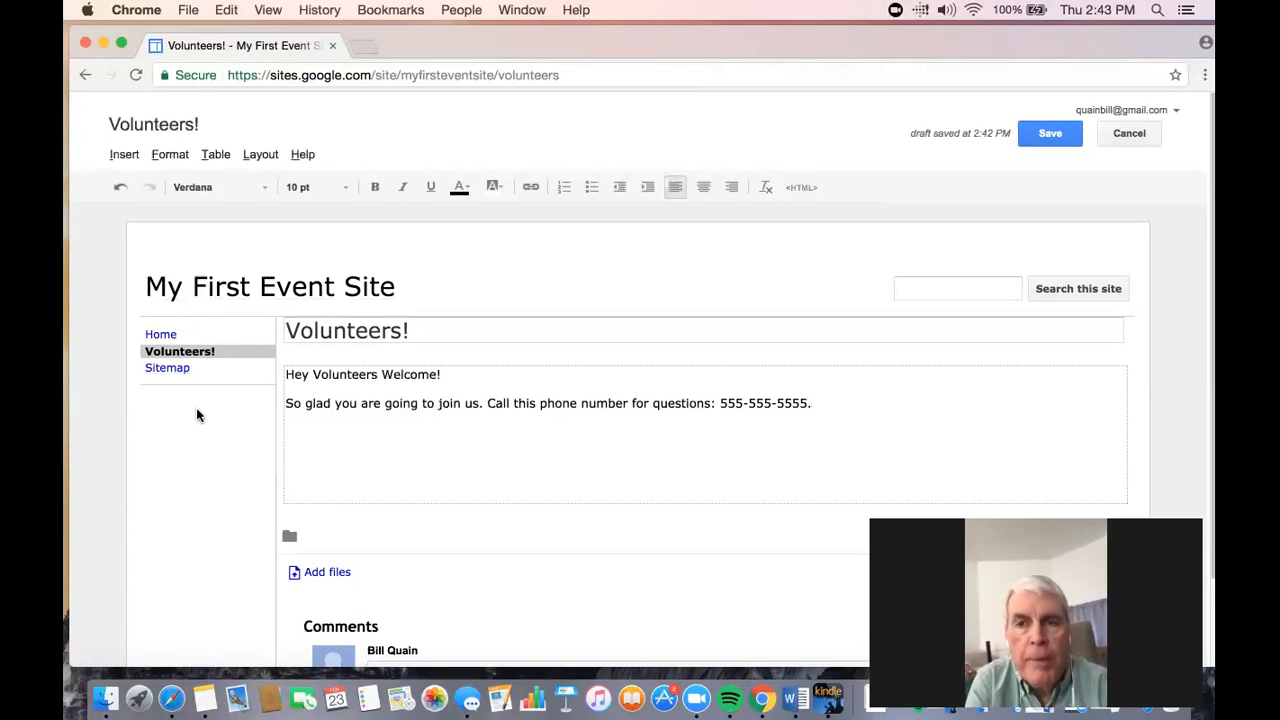
pyautogui.click(1060, 136)
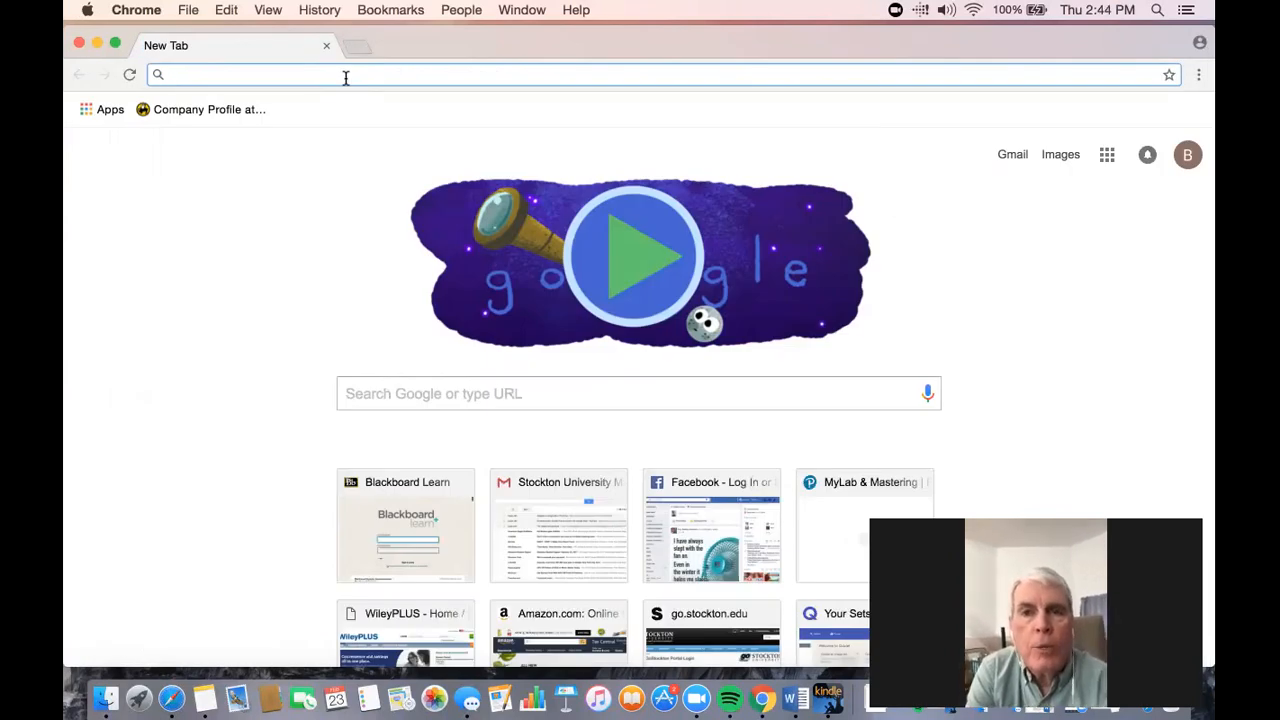
# - Go directly to the event site's web address, sites.google.com/site/myfirsteventsite, to view its Home page
pyautogui.write('my')
pyautogui.press('BackSpace')
pyautogui.press('BackSpace')
pyautogui.press('BackSpace')
pyautogui.write('s')
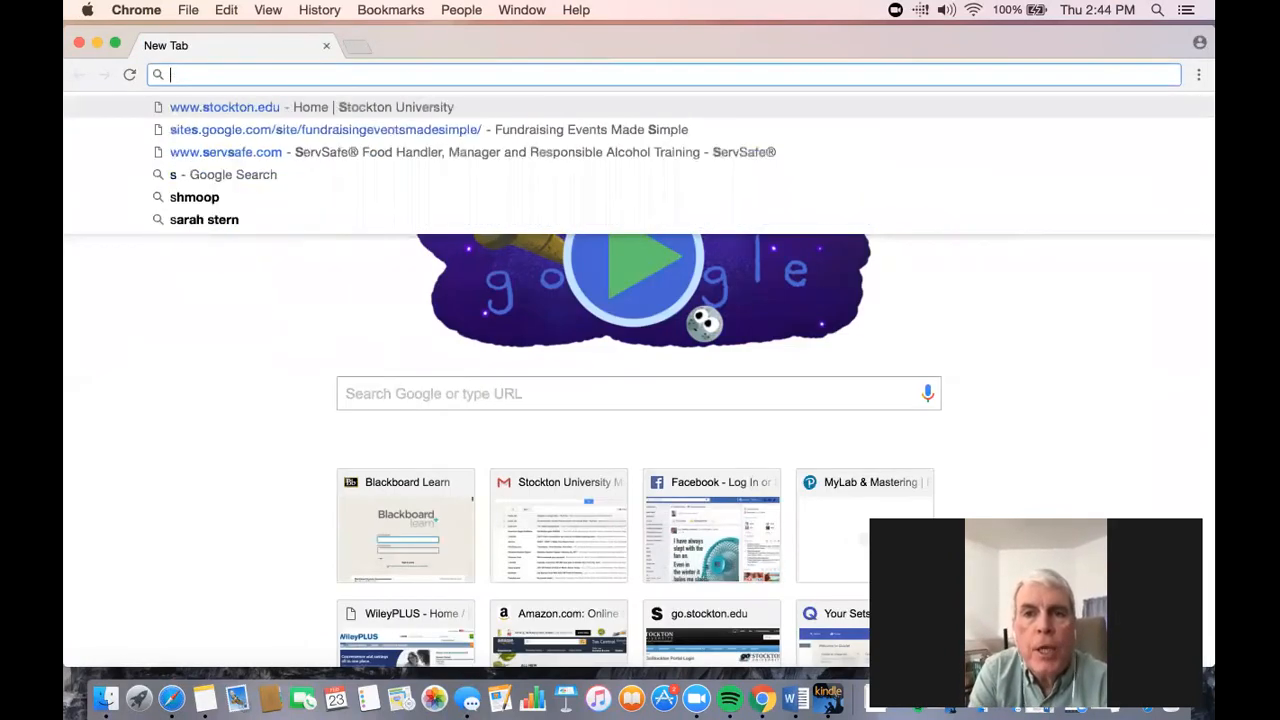
pyautogui.write('sites.')
pyautogui.press('Right')
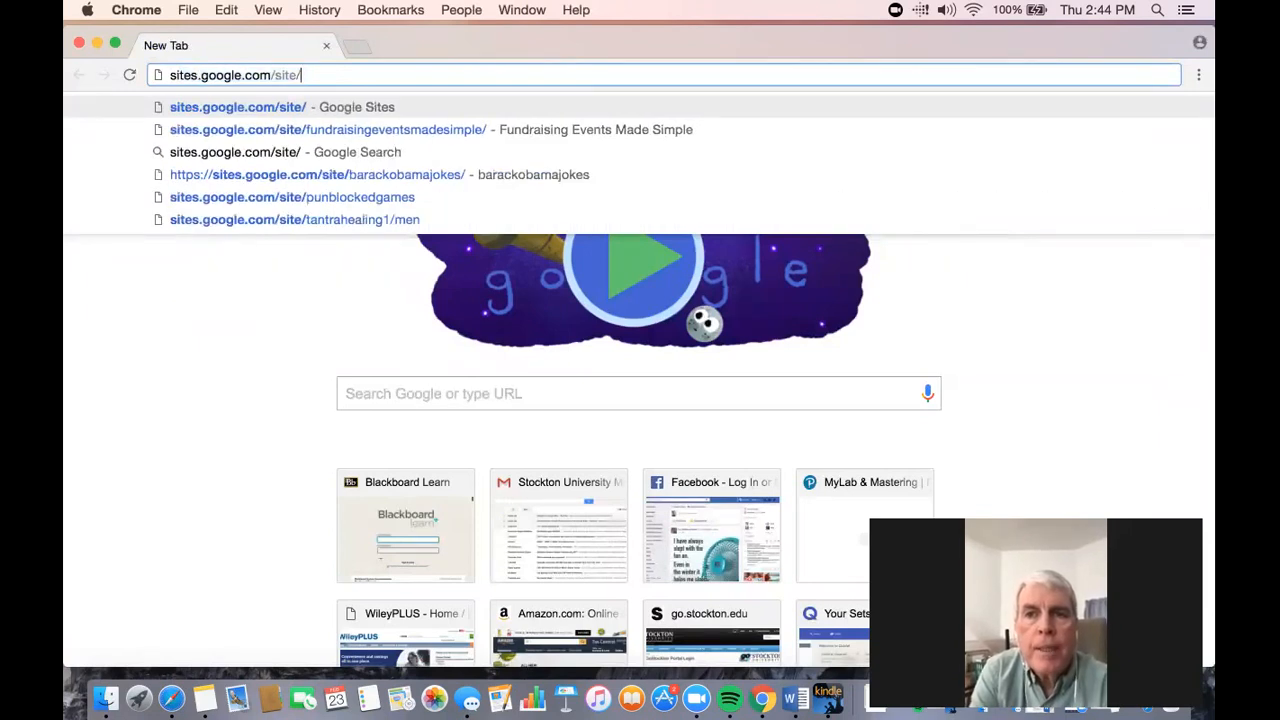
pyautogui.write('myfir')
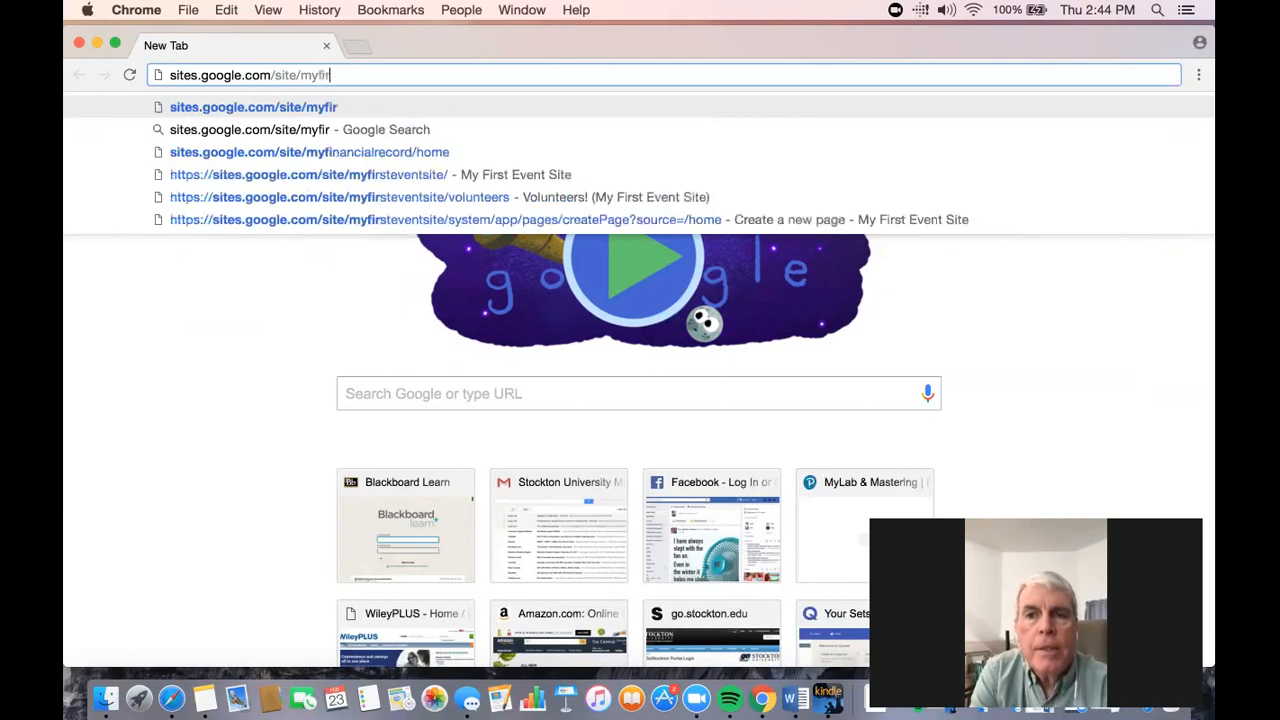
pyautogui.write('steventsite')
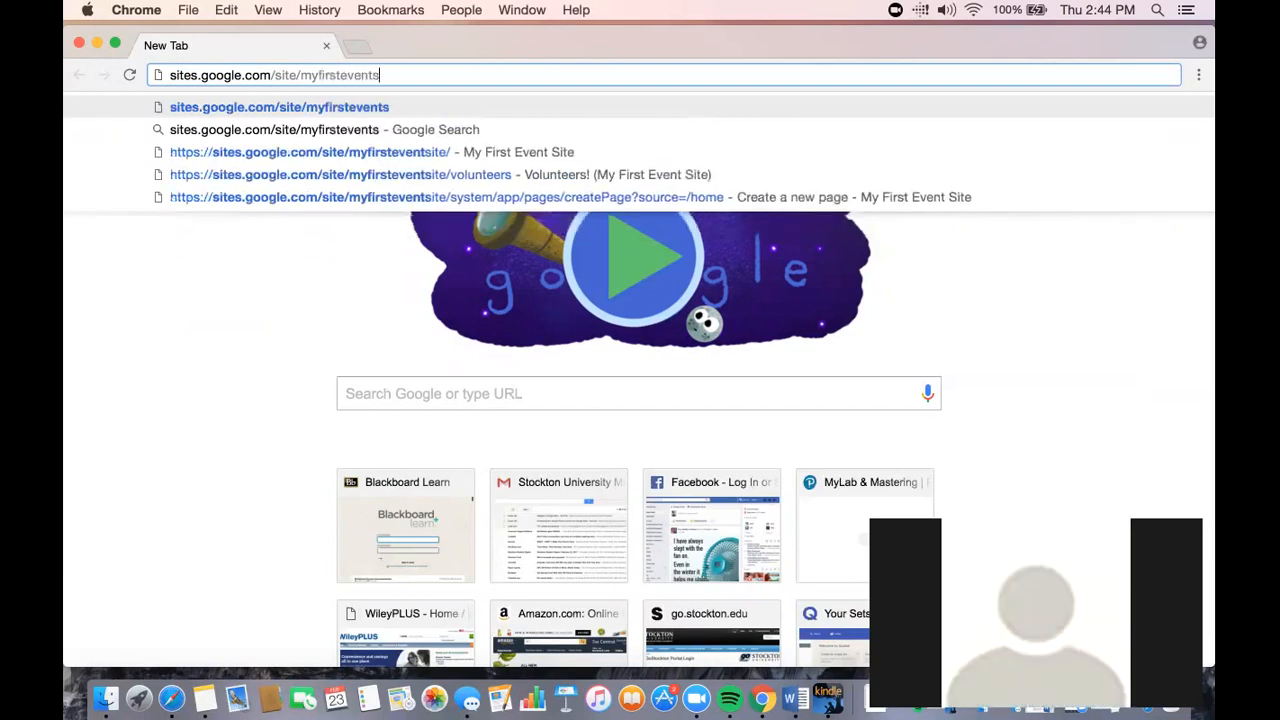
pyautogui.press('Return')
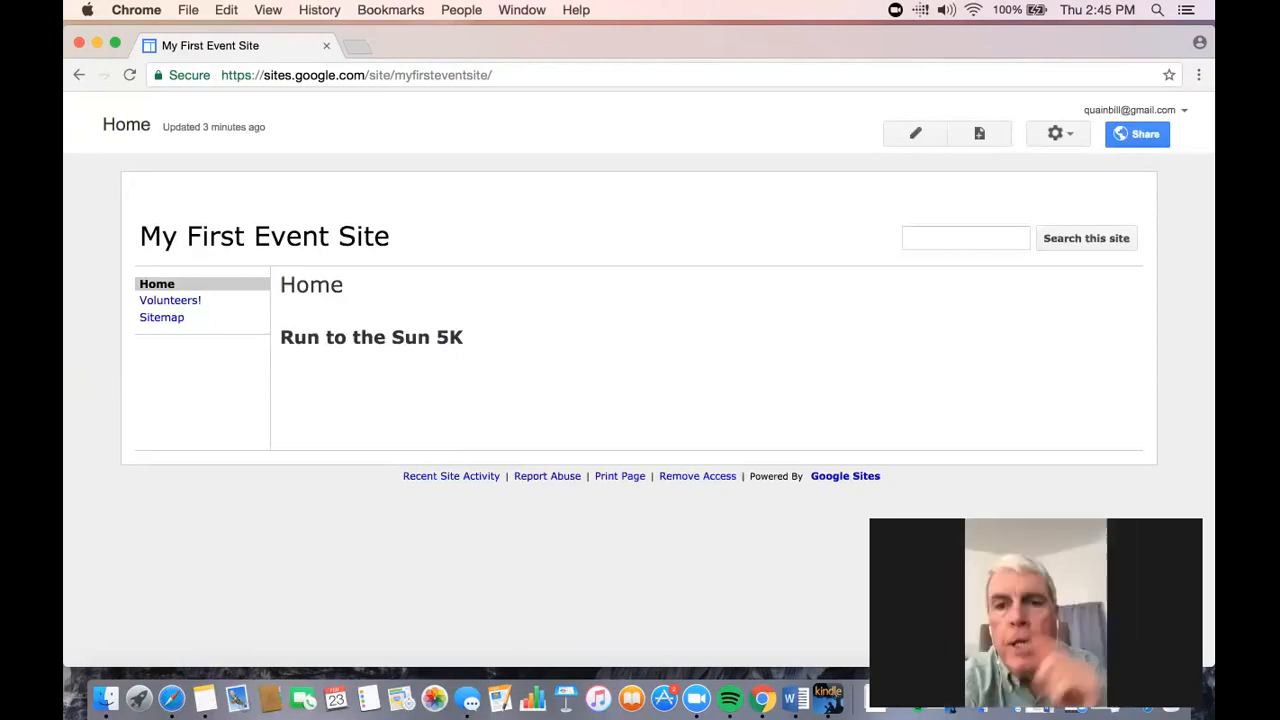
# - Go to the Google Sites list at sites.google.com/site/ in a new tab and open My First Event Site from it
pyautogui.click(357, 47)
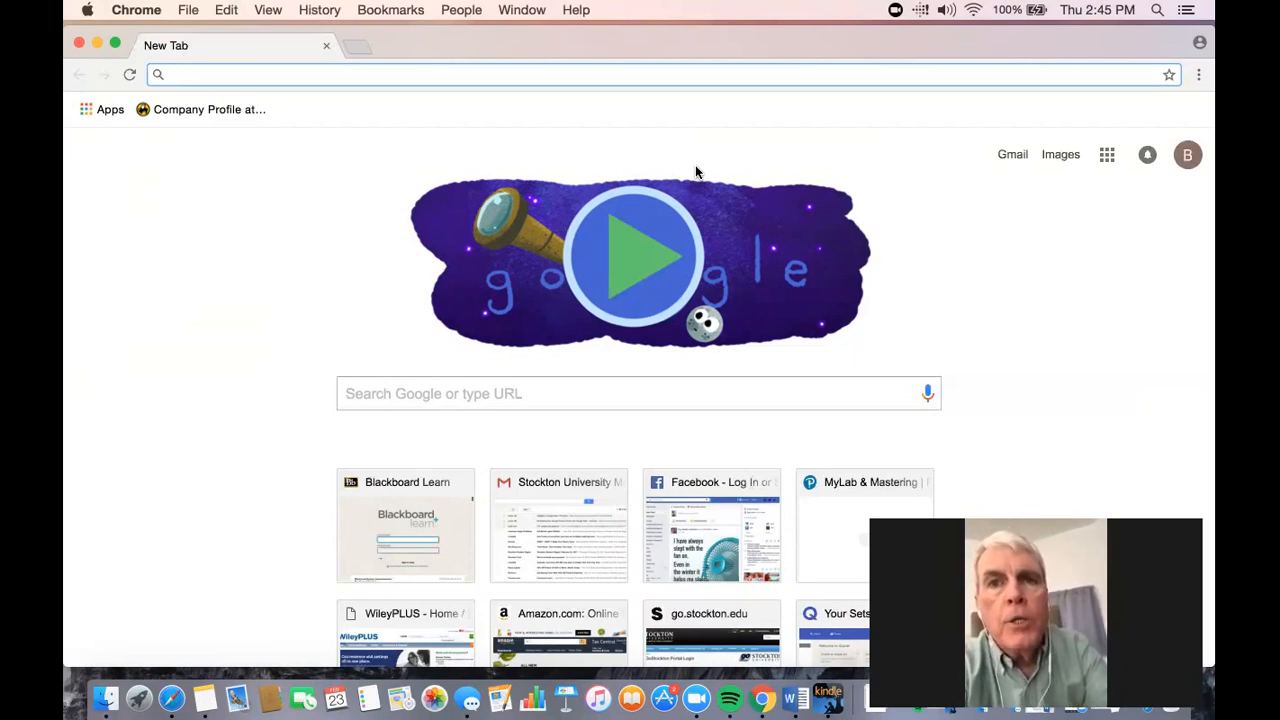
pyautogui.write('sites')
pyautogui.press('Right')
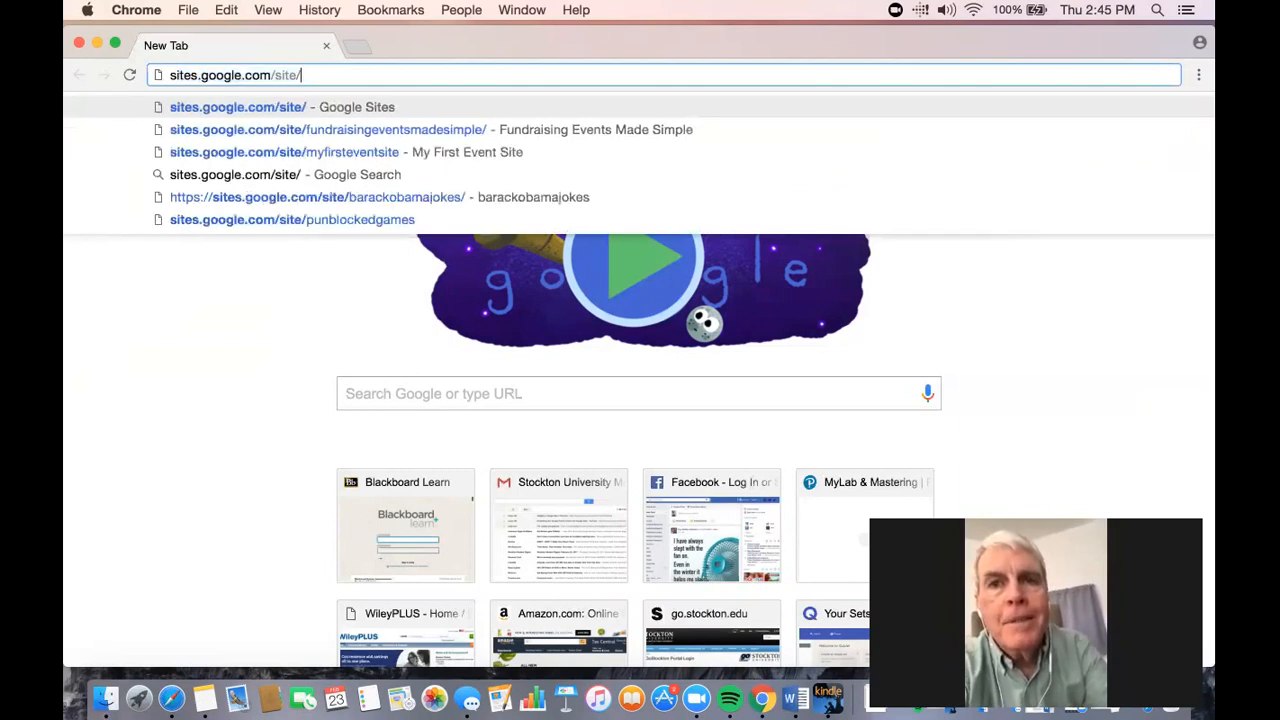
pyautogui.press('Return')
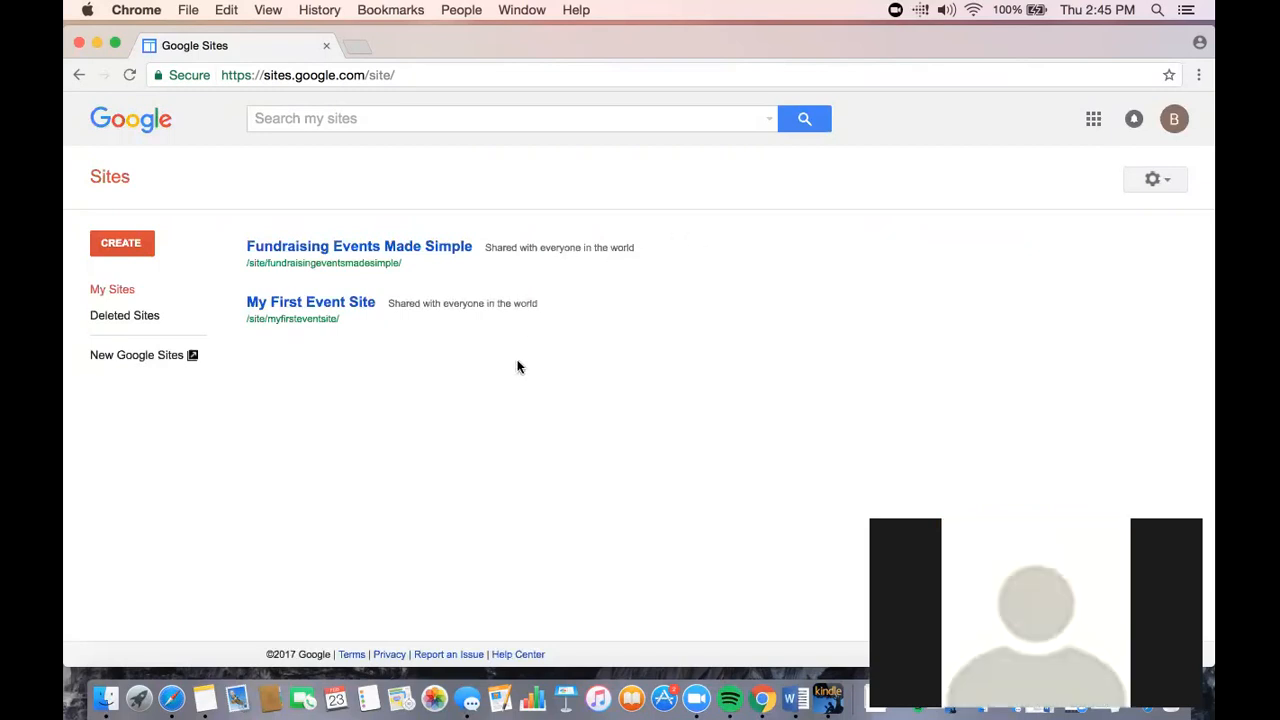
pyautogui.click(349, 310)
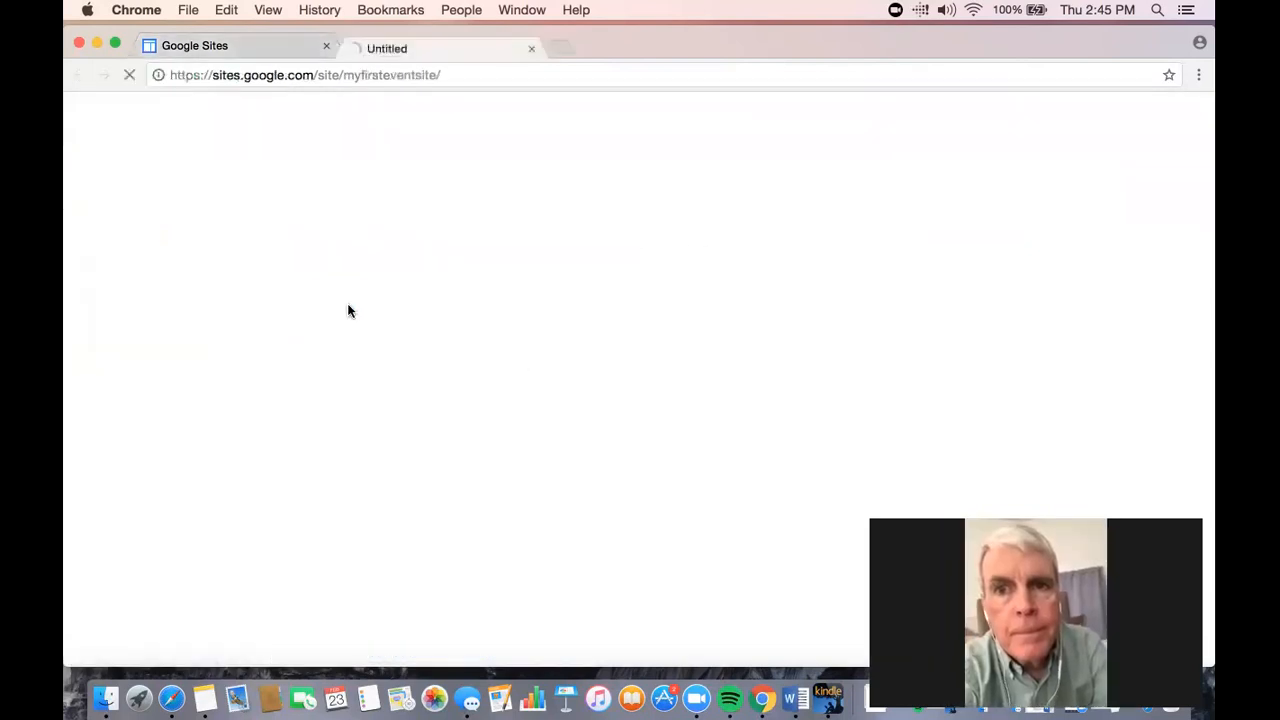